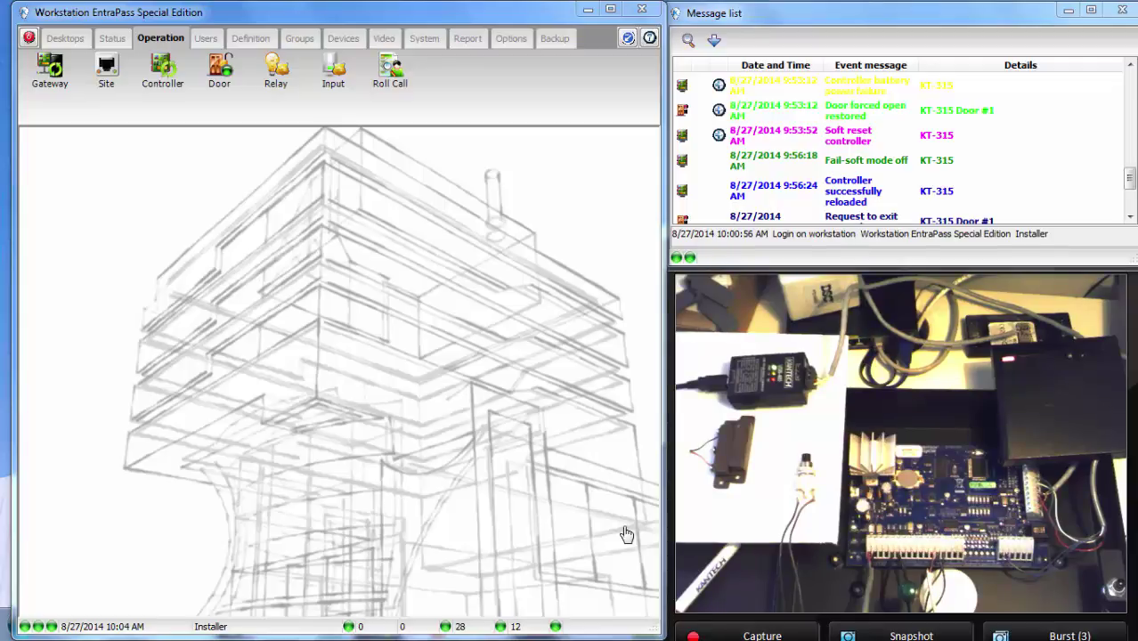
Review the latest events in the message list and check the demo site's communication status
{"action": "left_click", "coordinate": [1129, 183]}
{"action": "left_click_drag", "start_coordinate": [1130, 200], "coordinate": [1131, 214]}
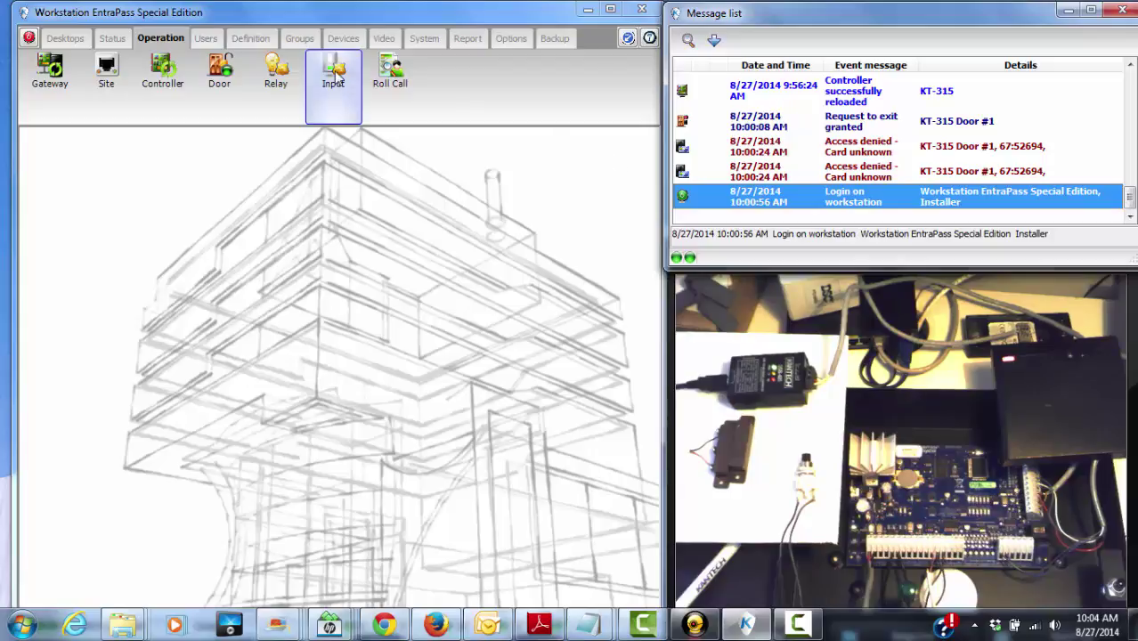
{"action": "left_click", "coordinate": [120, 73]}
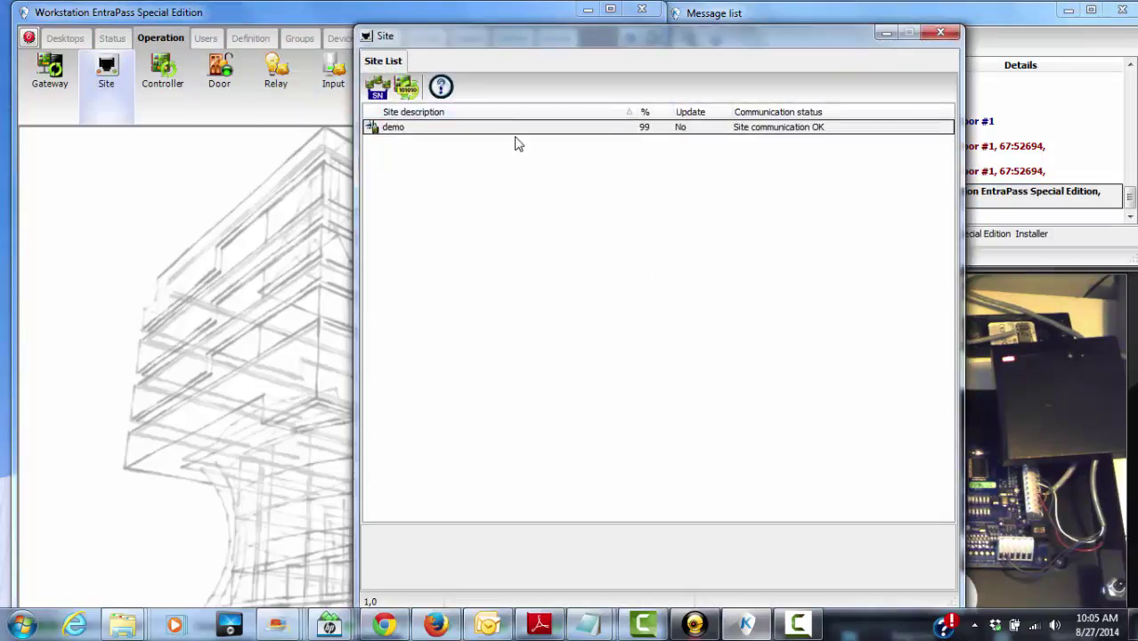
{"action": "left_click", "coordinate": [940, 36]}
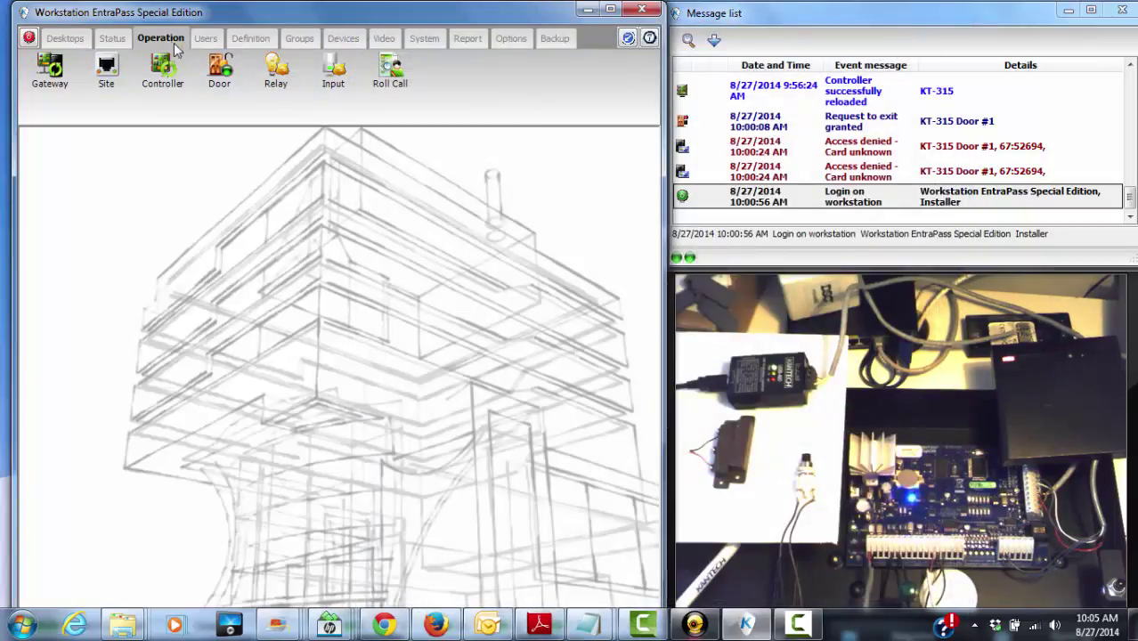
Check the controllers of the demo site and monitor the live status of KT-315 Door #1
{"action": "left_click", "coordinate": [163, 70]}
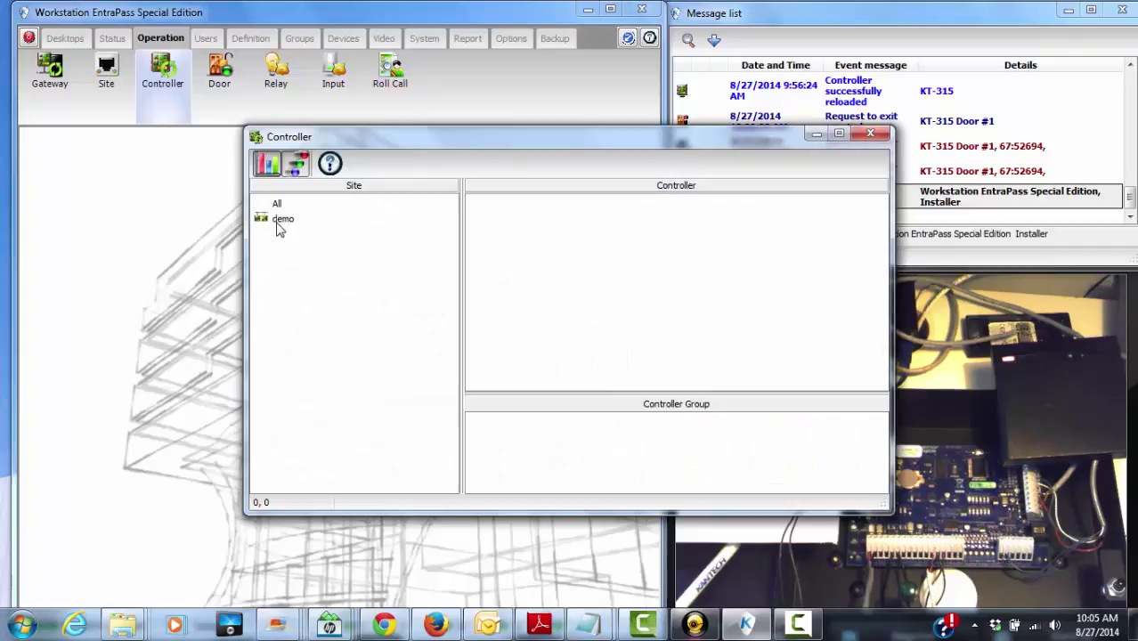
{"action": "left_click", "coordinate": [280, 220]}
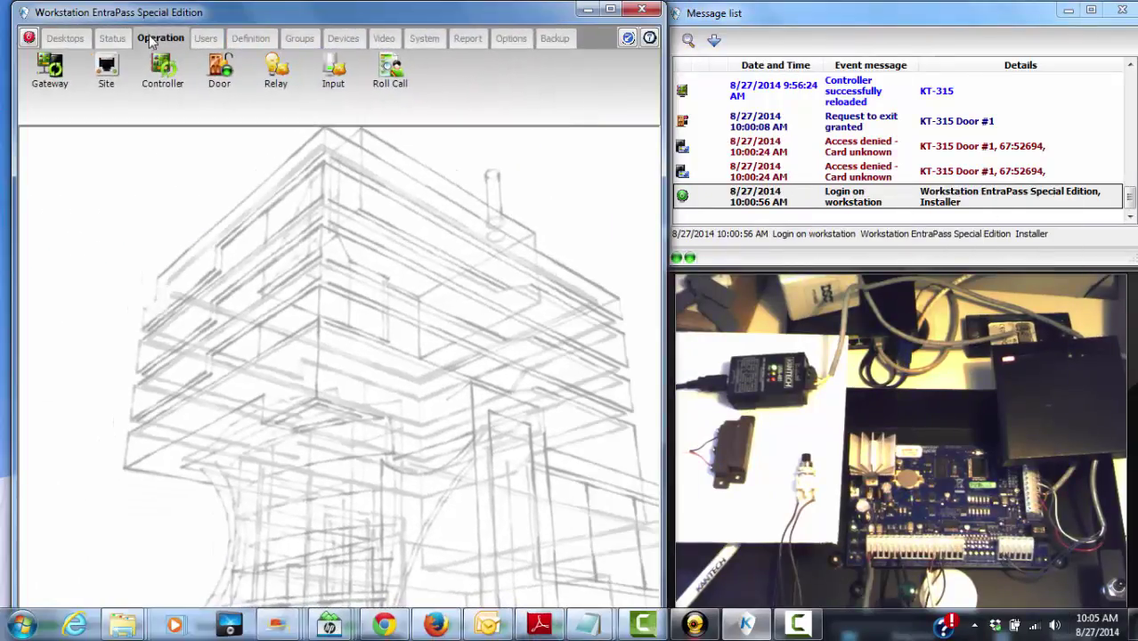
{"action": "left_click", "coordinate": [226, 36]}
{"action": "left_click", "coordinate": [214, 209]}
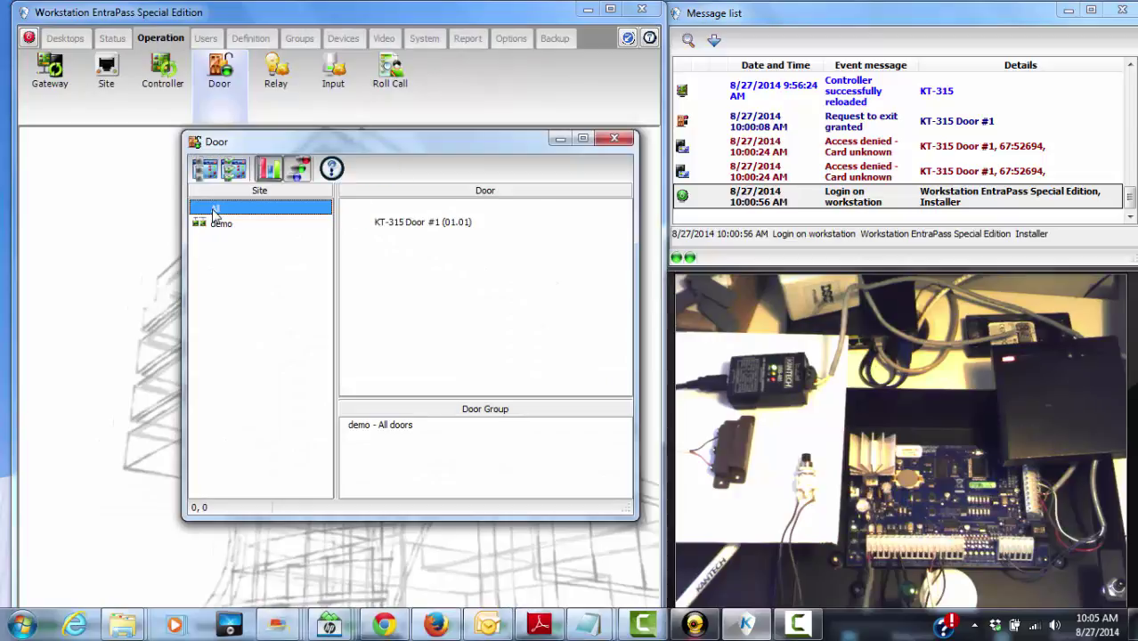
{"action": "left_click", "coordinate": [361, 222]}
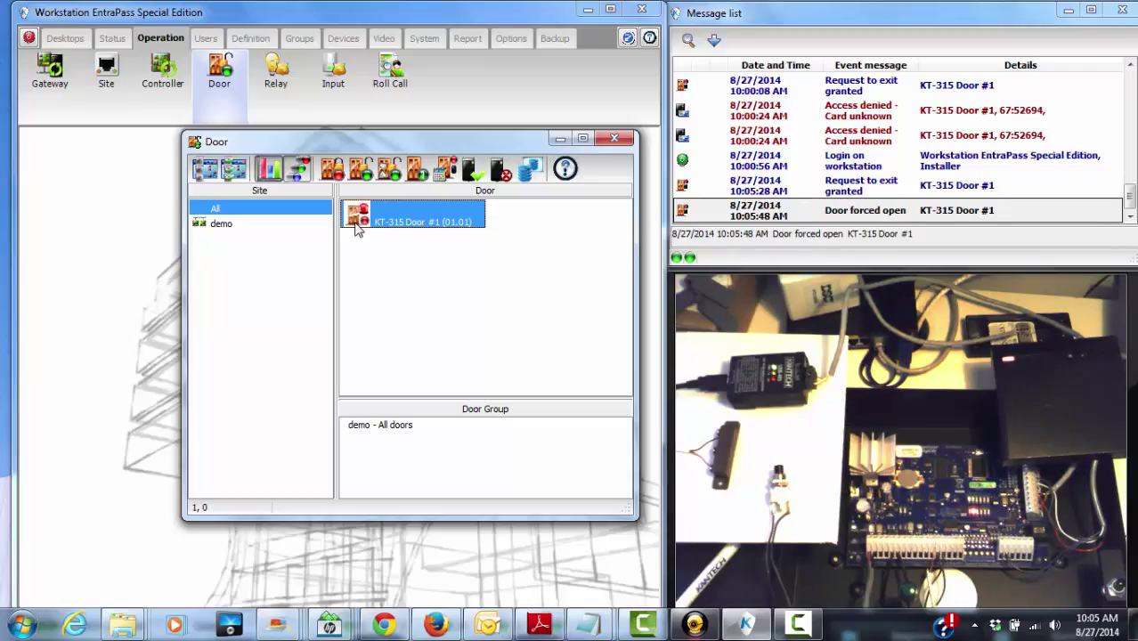
Delete all events from the message list
{"action": "left_click", "coordinate": [751, 211]}
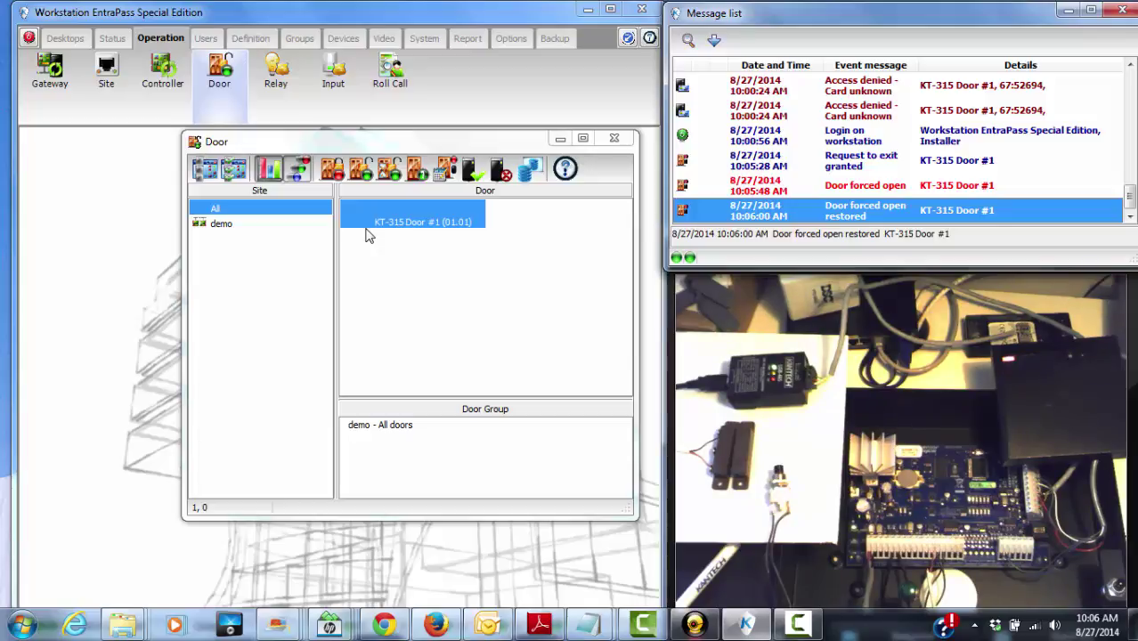
{"action": "right_click", "coordinate": [807, 145]}
{"action": "left_click", "coordinate": [846, 151]}
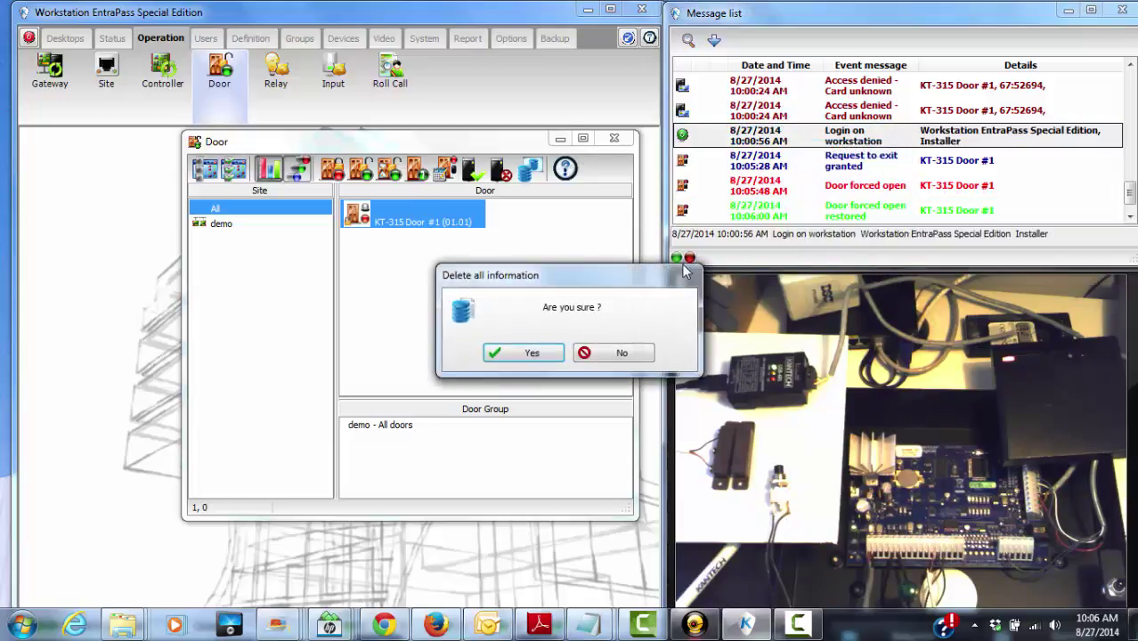
{"action": "left_click", "coordinate": [528, 353]}
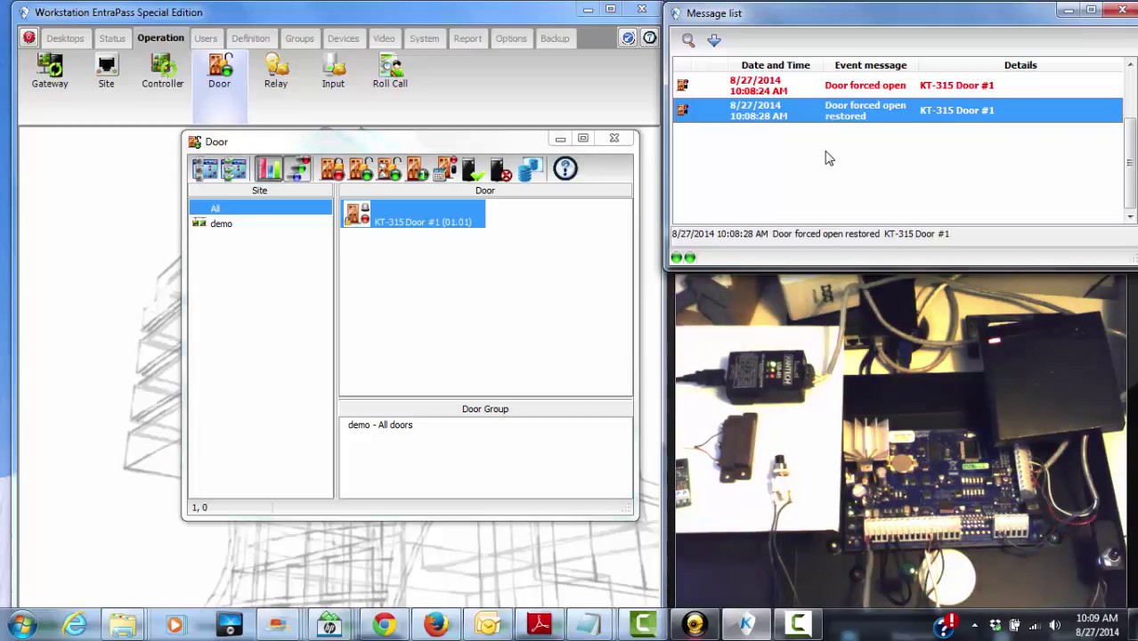
Switch to the cable comparison chart in Adobe Reader and examine the wire specification for auxiliary devices
{"action": "left_click", "coordinate": [552, 628]}
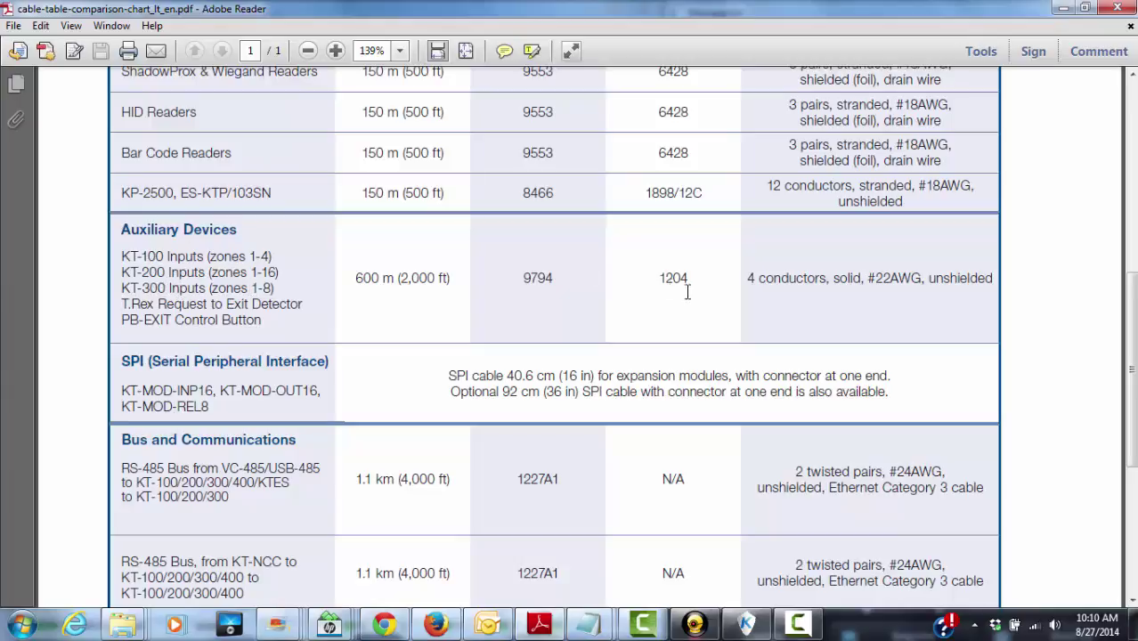
{"action": "left_click_drag", "start_coordinate": [751, 279], "coordinate": [923, 279]}
{"action": "left_click", "coordinate": [952, 281]}
{"action": "left_click_drag", "start_coordinate": [997, 280], "coordinate": [729, 314]}
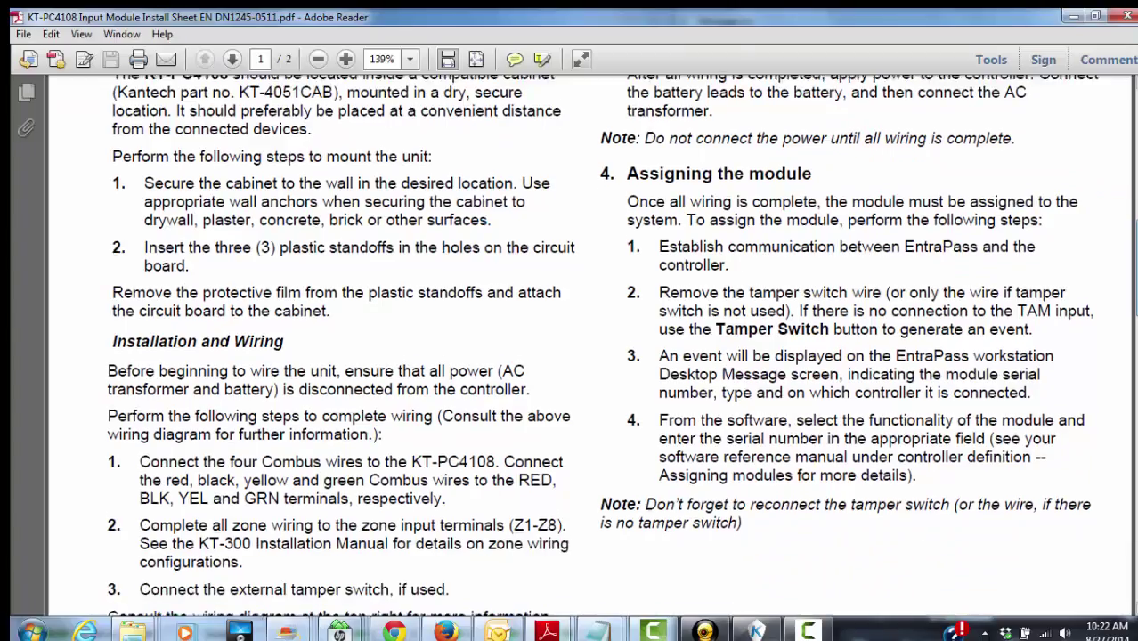
Examine the module assignment steps and terminal wiring diagram in the KT-PC4108 install sheet, and minimize the document
{"action": "scroll", "coordinate": [602, 347], "scroll_direction": "down", "scroll_amount": 1}
{"action": "scroll", "coordinate": [602, 347], "scroll_direction": "up", "scroll_amount": 5}
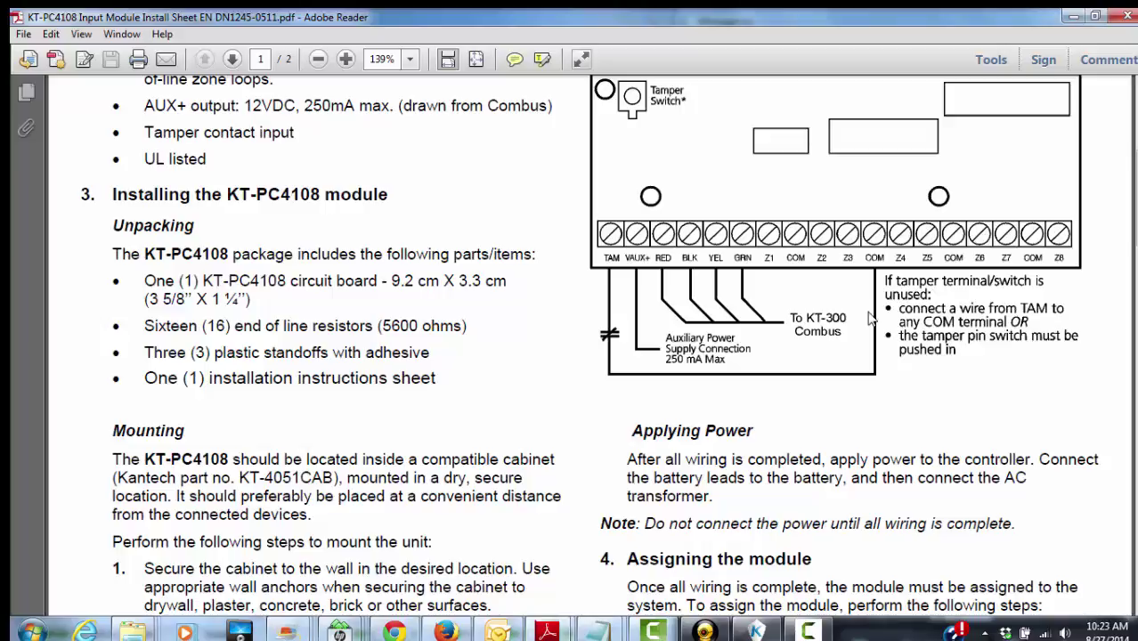
{"action": "left_click", "coordinate": [1074, 17]}
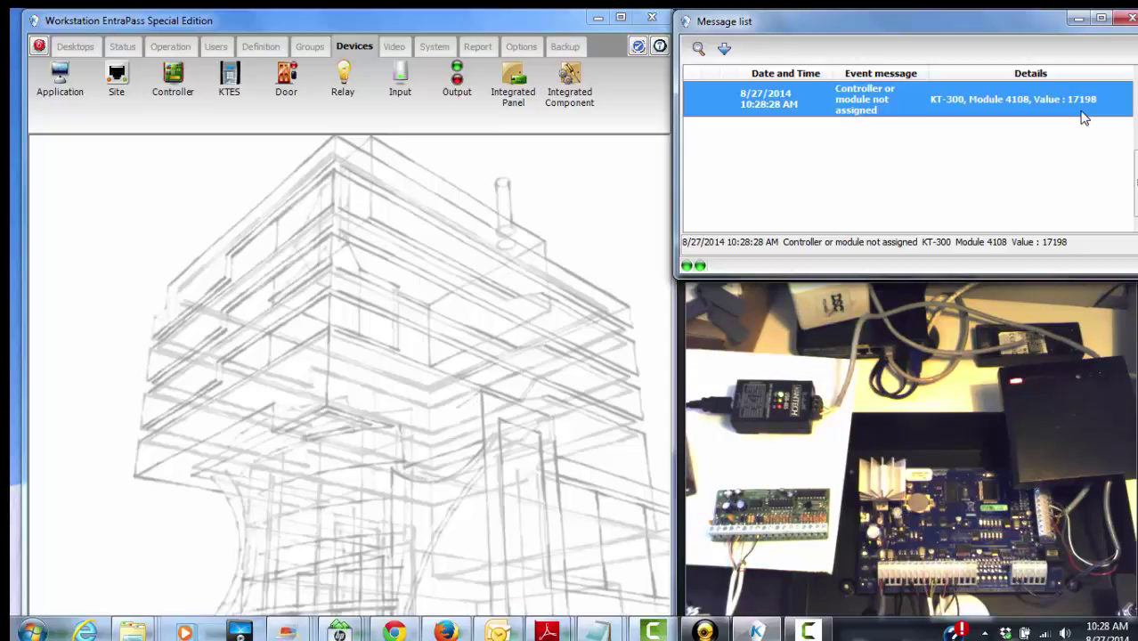
{"action": "right_click", "coordinate": [1073, 106]}
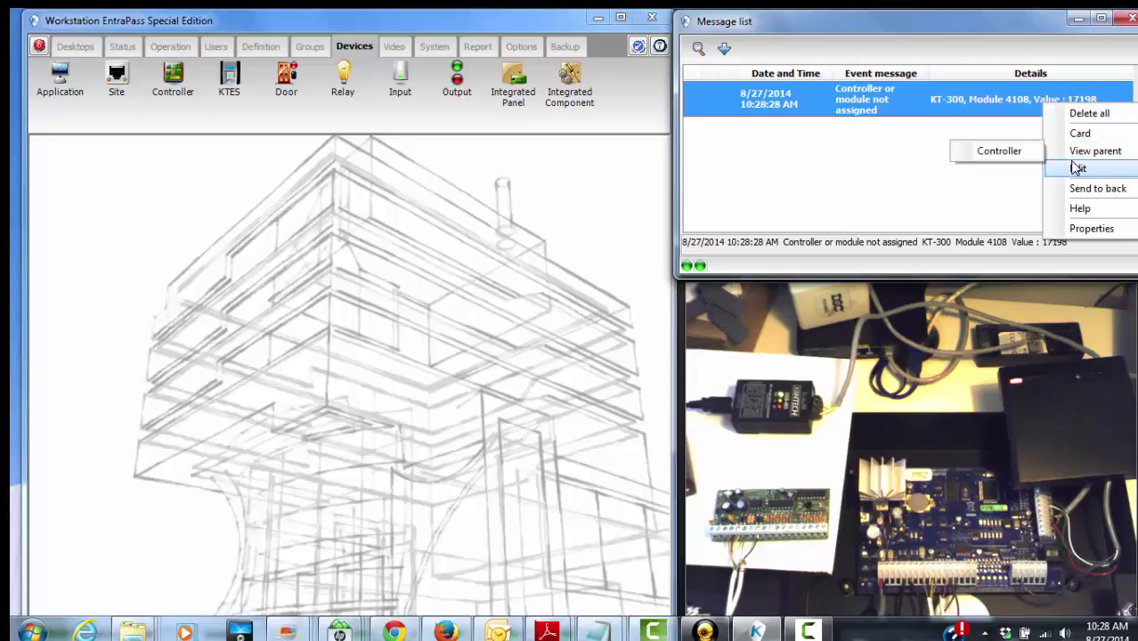
{"action": "left_click", "coordinate": [1015, 169]}
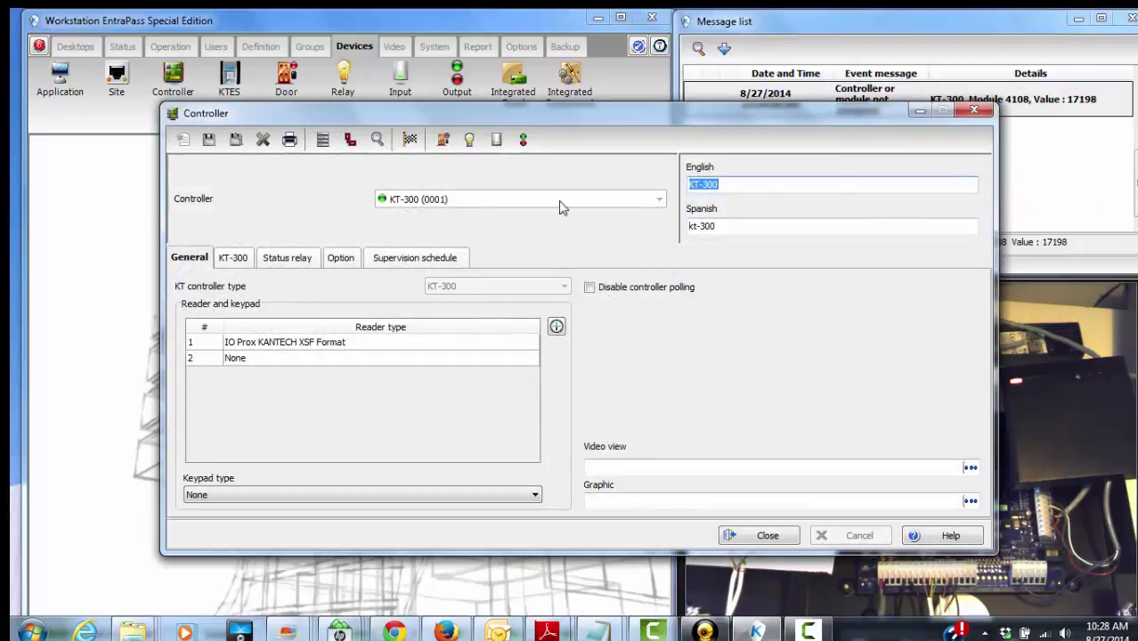
{"action": "left_click", "coordinate": [768, 535]}
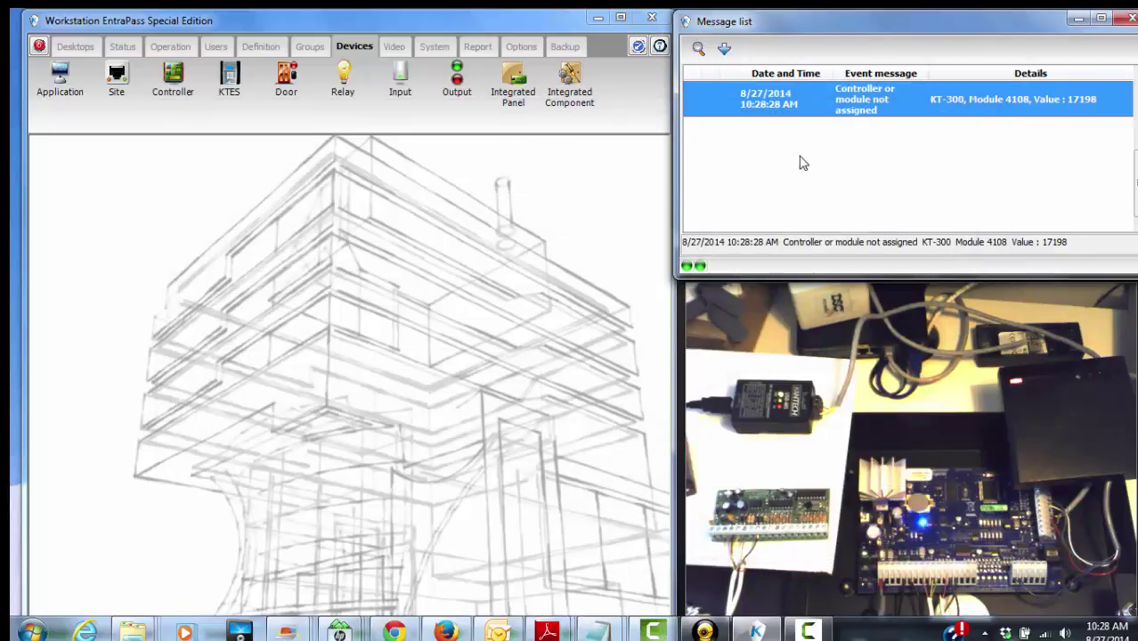
{"action": "right_click", "coordinate": [780, 98]}
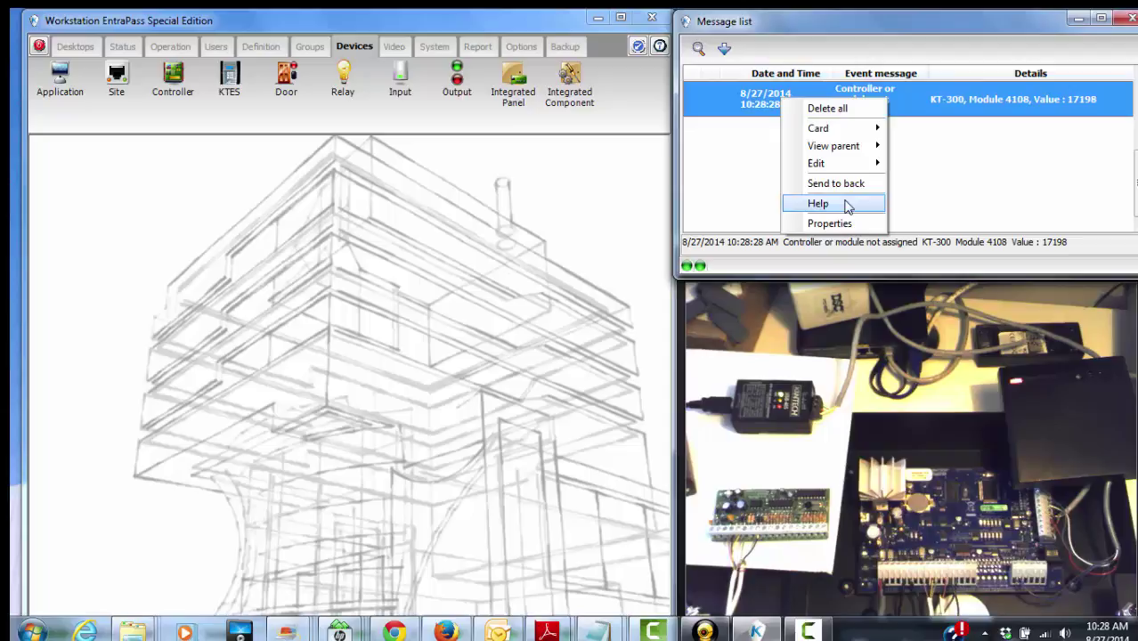
{"action": "mouse_move", "coordinate": [827, 165]}
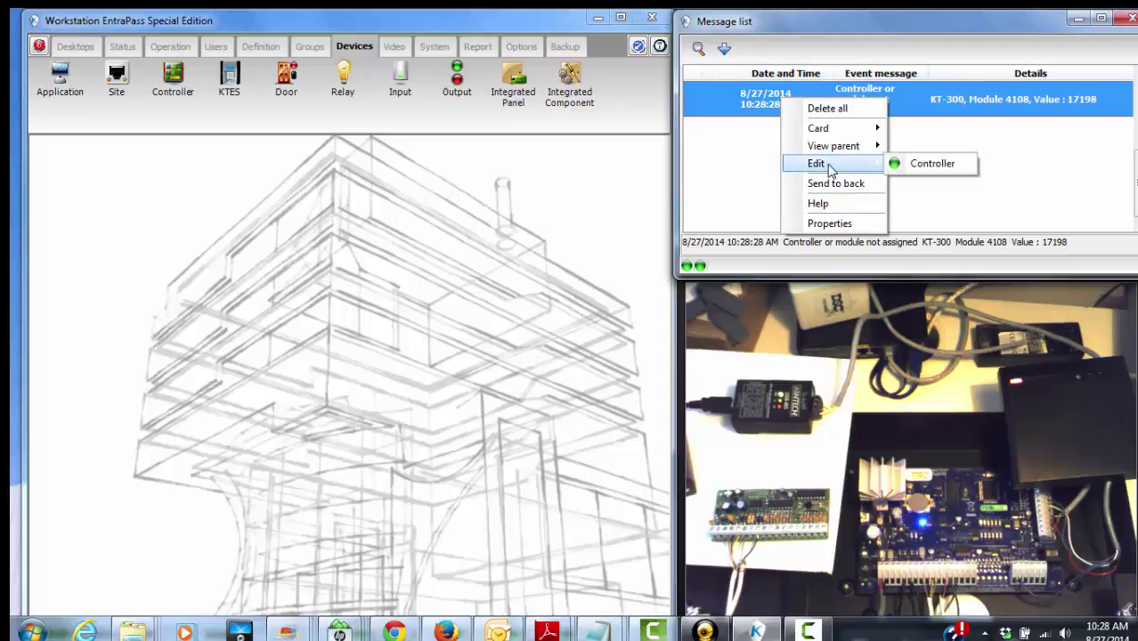
Open the Combus module configuration of the KT-300 controller on the demo site
{"action": "left_click", "coordinate": [182, 89]}
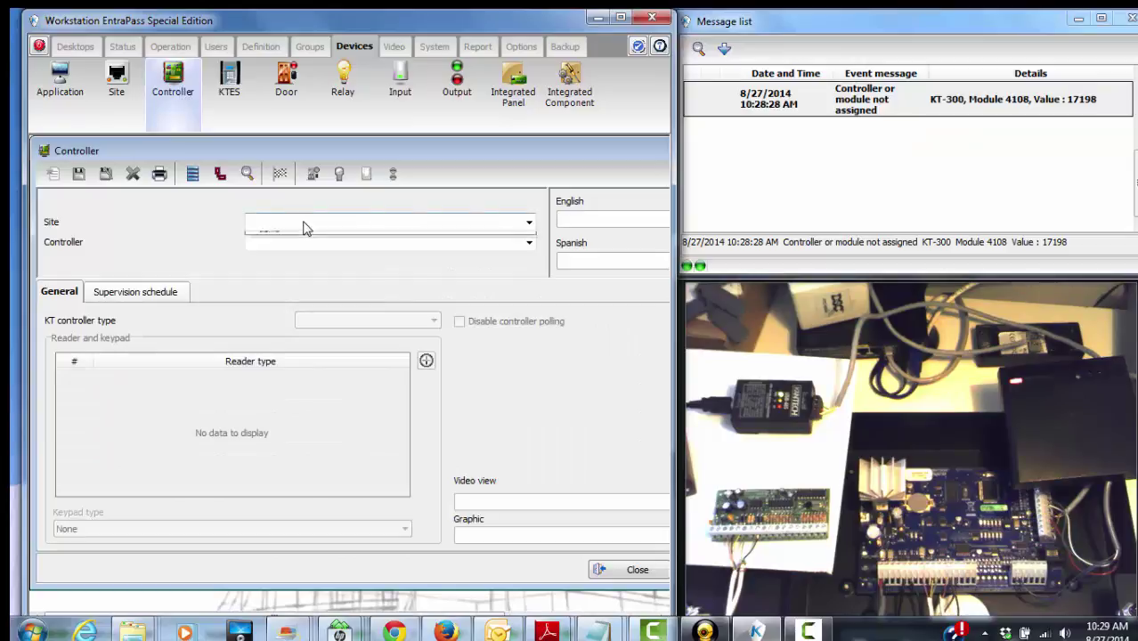
{"action": "left_click", "coordinate": [304, 223]}
{"action": "left_click", "coordinate": [290, 238]}
{"action": "left_click", "coordinate": [294, 242]}
{"action": "left_click", "coordinate": [287, 258]}
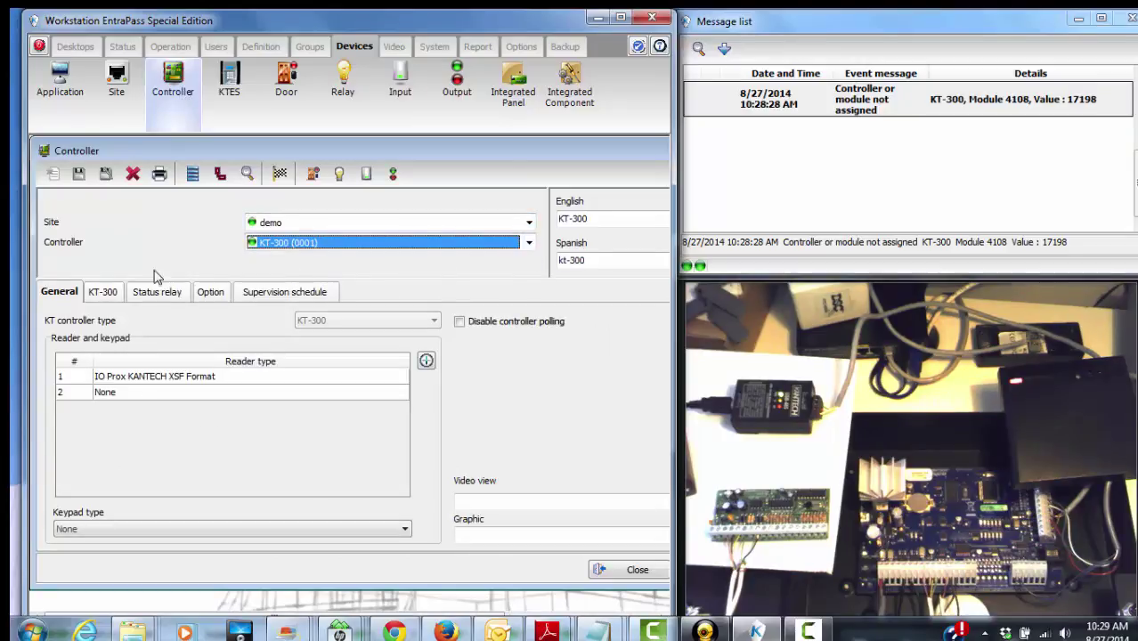
{"action": "left_click", "coordinate": [105, 293]}
{"action": "left_click", "coordinate": [133, 385]}
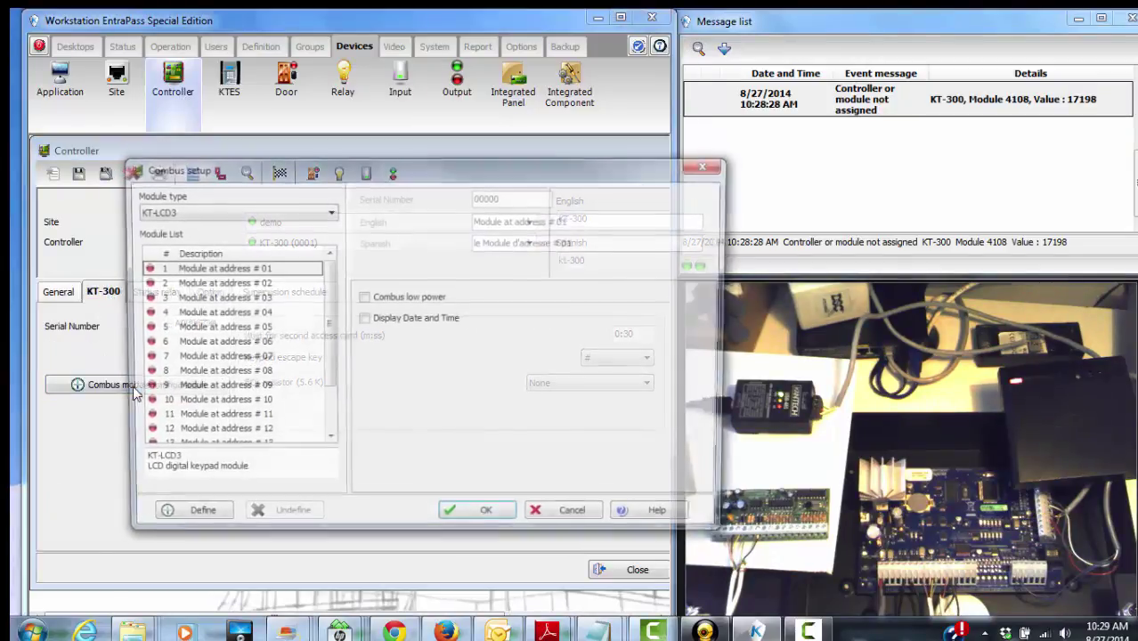
Define a KT-PC4108/4116 module at address # 01 with serial number 17198
{"action": "left_click", "coordinate": [228, 212]}
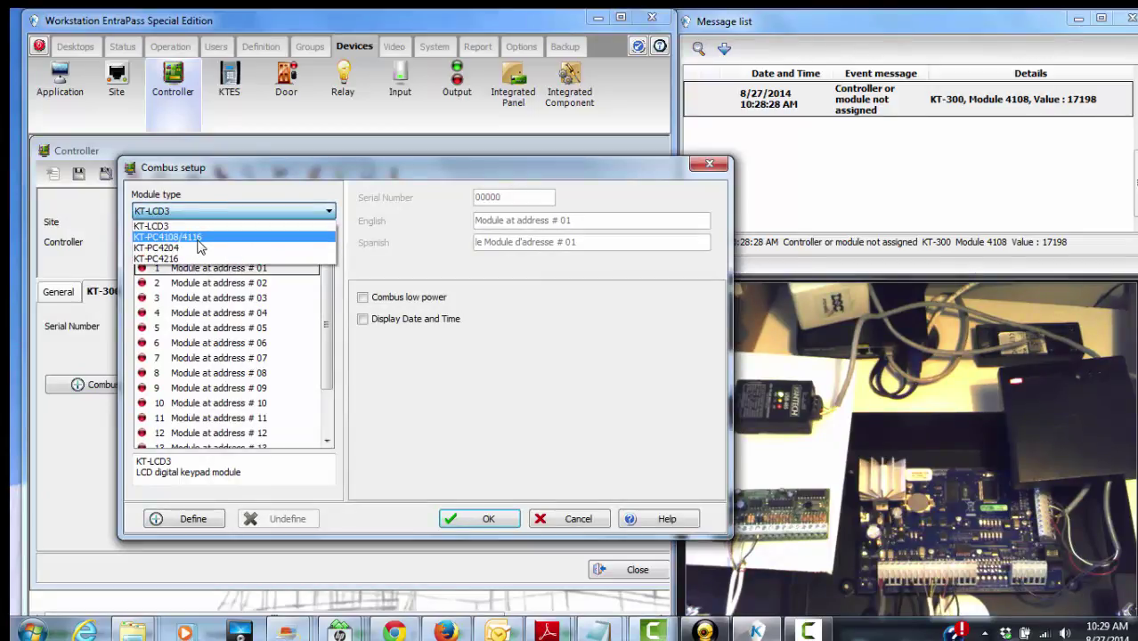
{"action": "left_click", "coordinate": [201, 238]}
{"action": "left_click", "coordinate": [201, 270]}
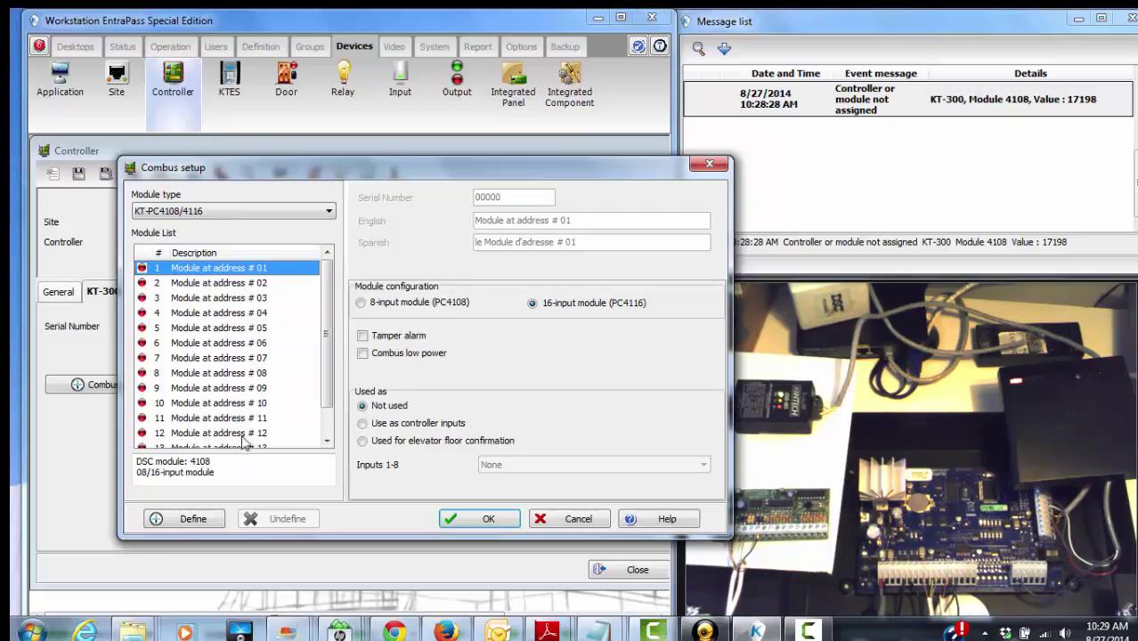
{"action": "left_click", "coordinate": [190, 519]}
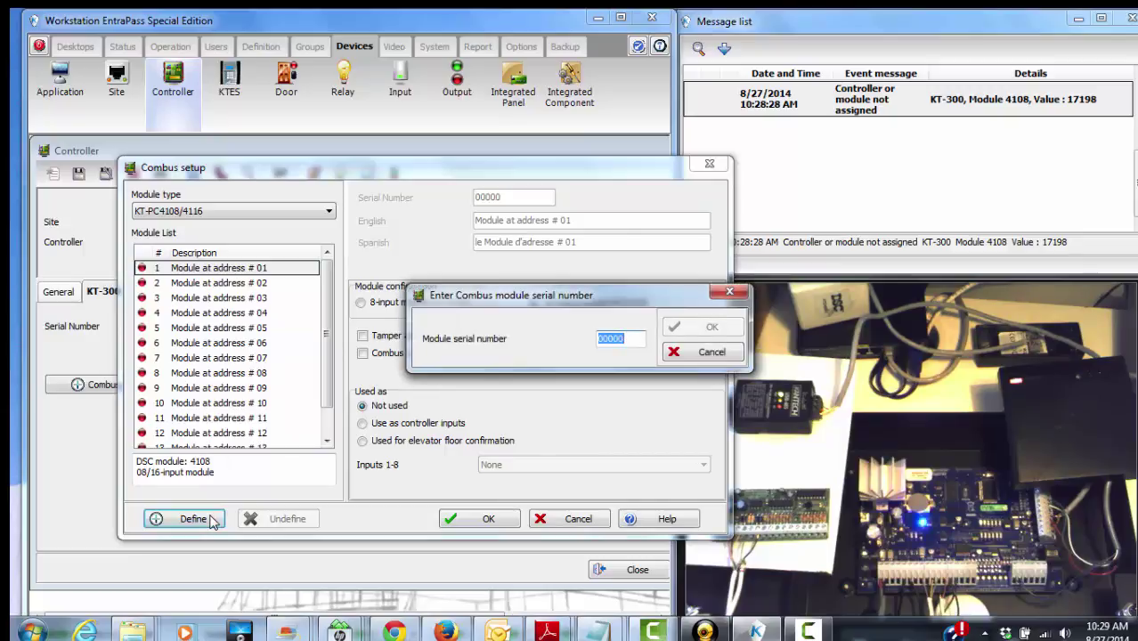
{"action": "type", "text": "17198"}
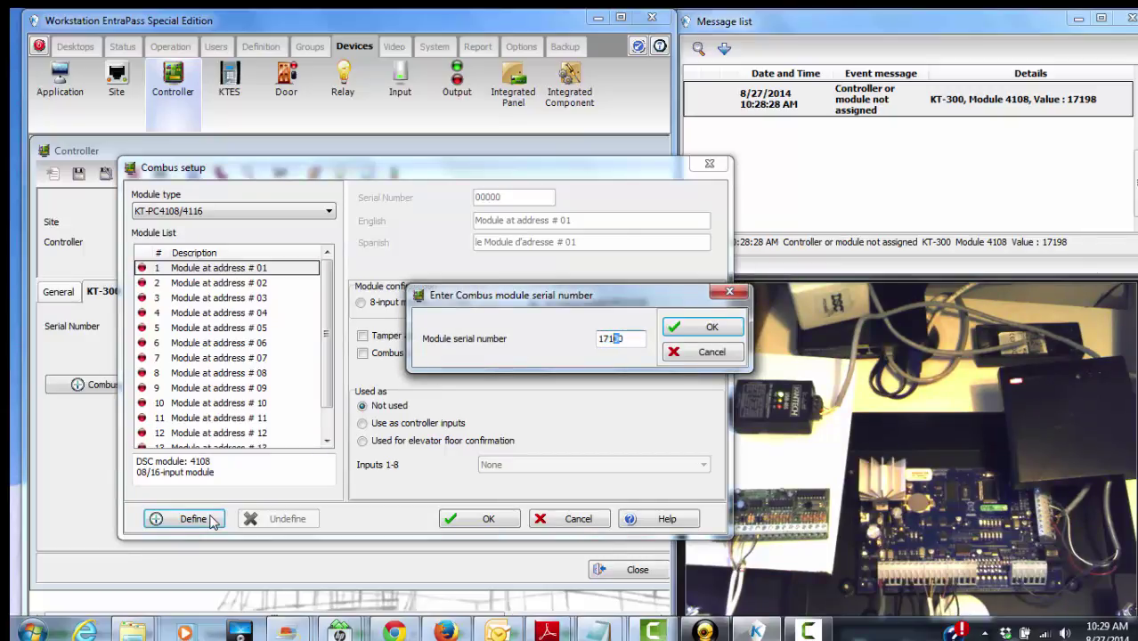
{"action": "left_click", "coordinate": [708, 330]}
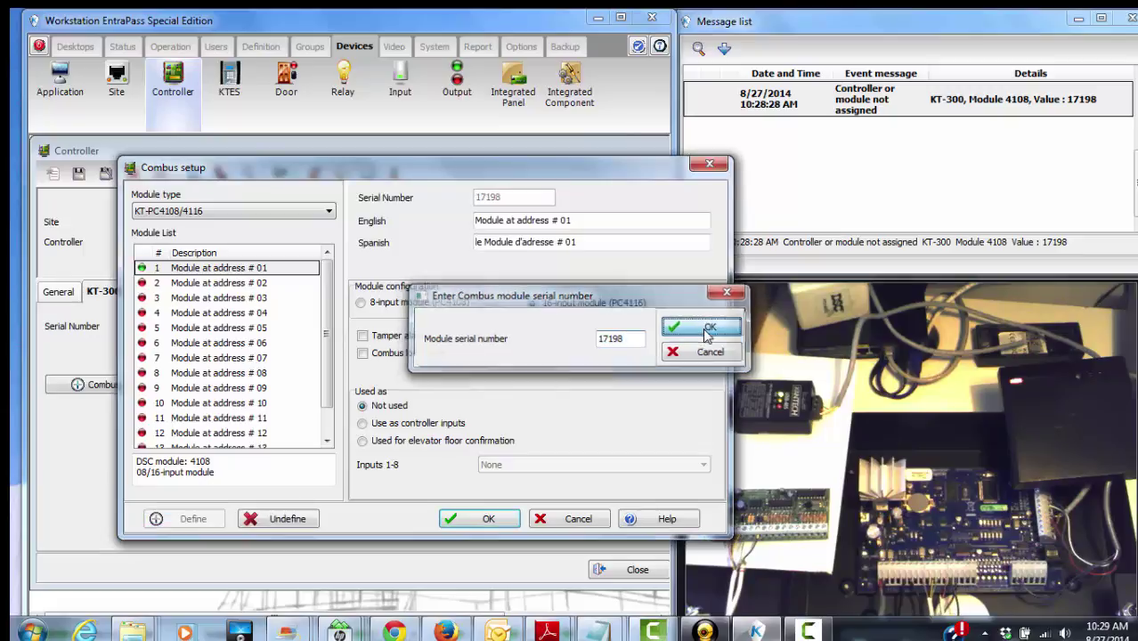
Configure the module as 8-input (PC4108), used as controller inputs #9-16, and save and close the controller definition
{"action": "left_click", "coordinate": [360, 304]}
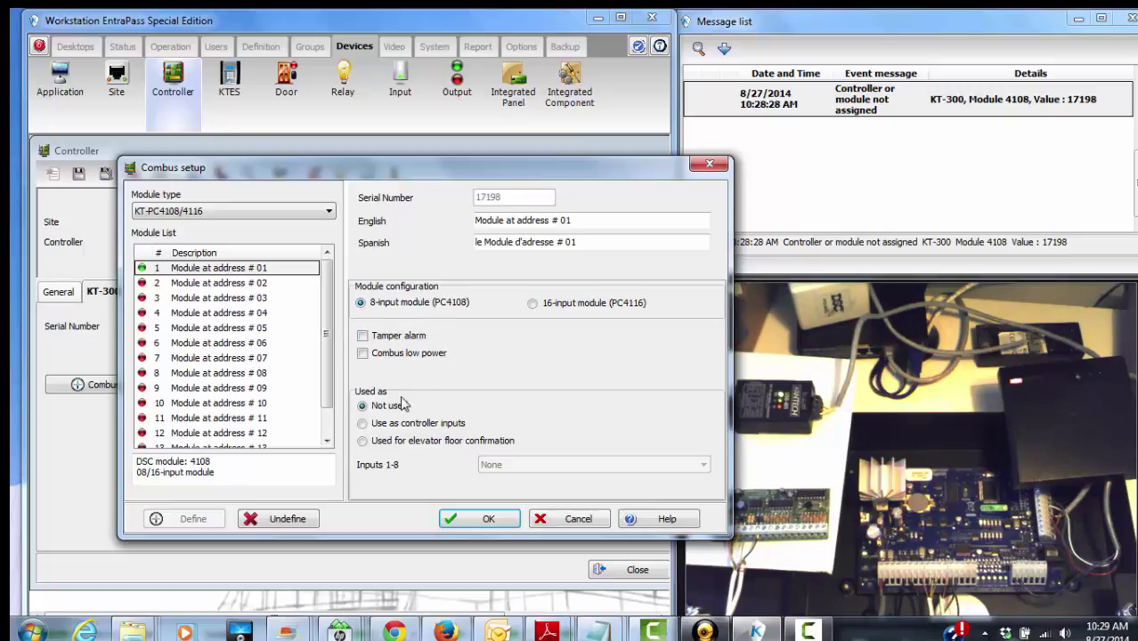
{"action": "left_click", "coordinate": [364, 424]}
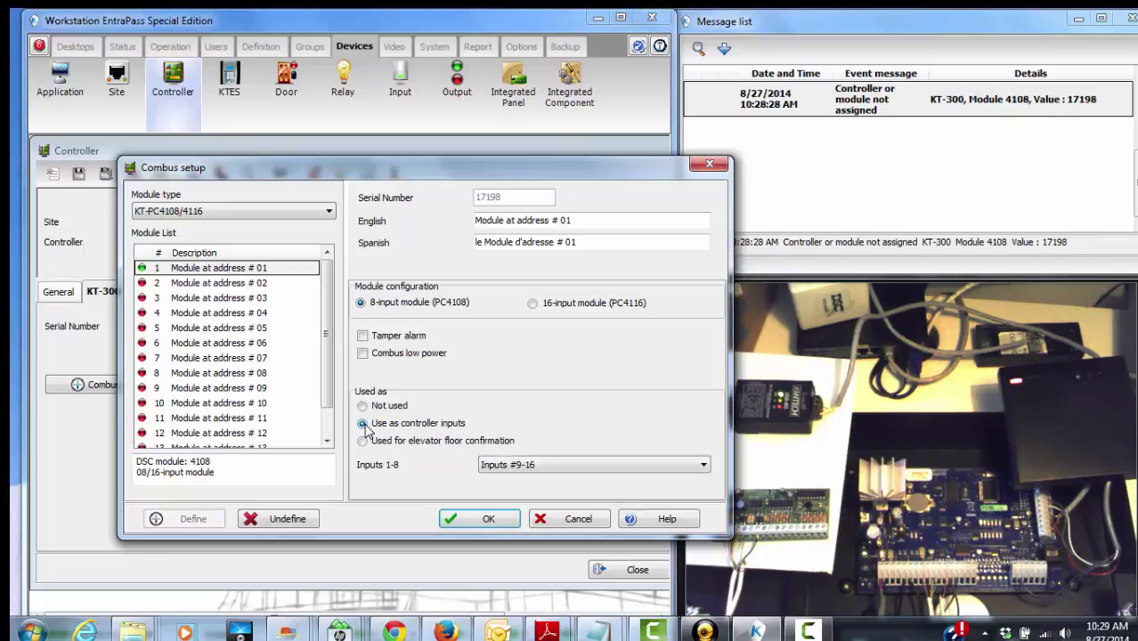
{"action": "left_click", "coordinate": [514, 467]}
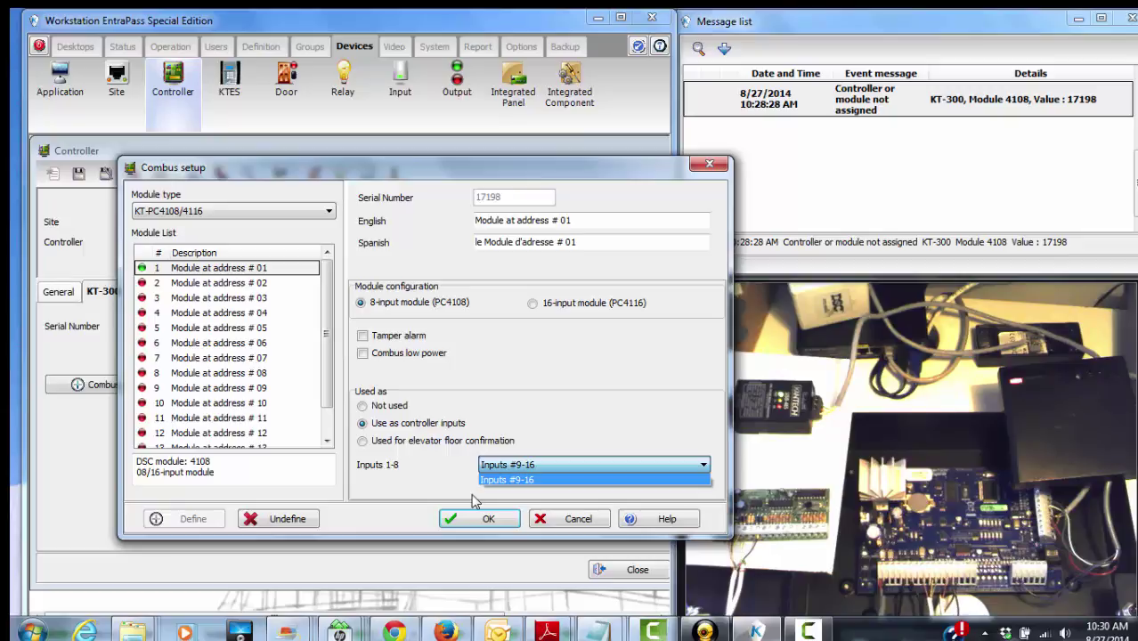
{"action": "left_click", "coordinate": [472, 523]}
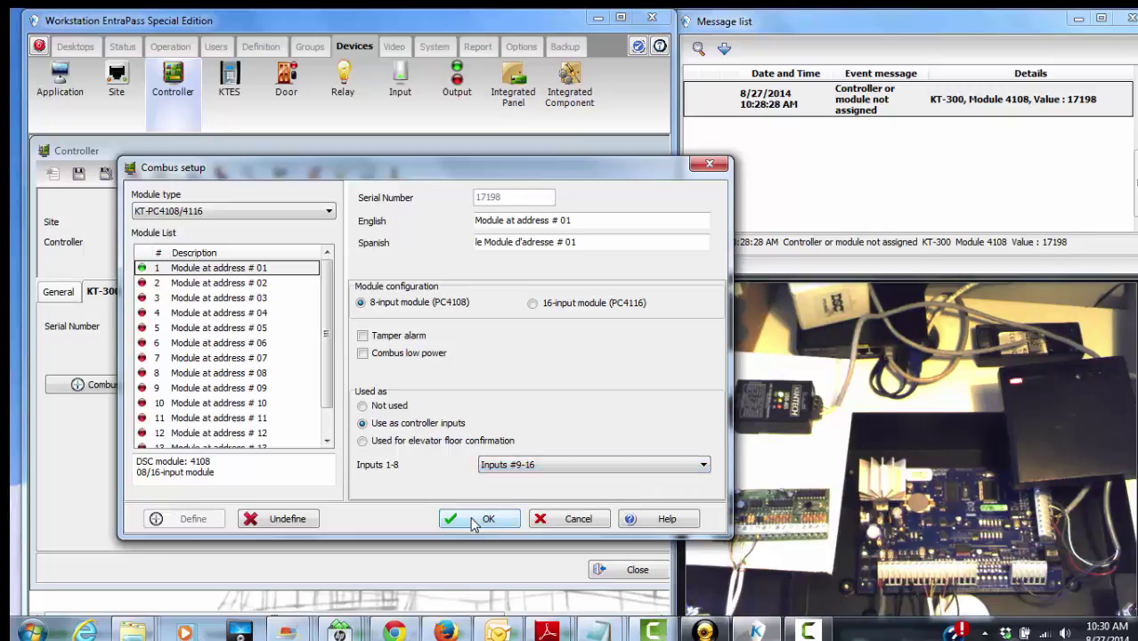
{"action": "left_click", "coordinate": [472, 523]}
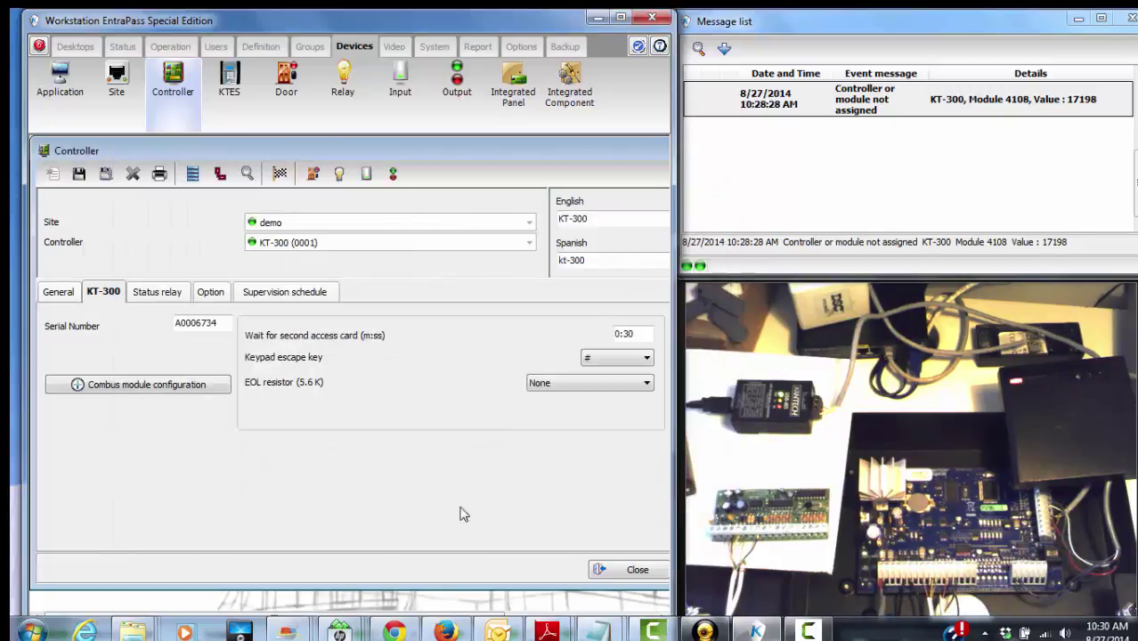
{"action": "left_click", "coordinate": [79, 174]}
{"action": "left_click", "coordinate": [602, 570]}
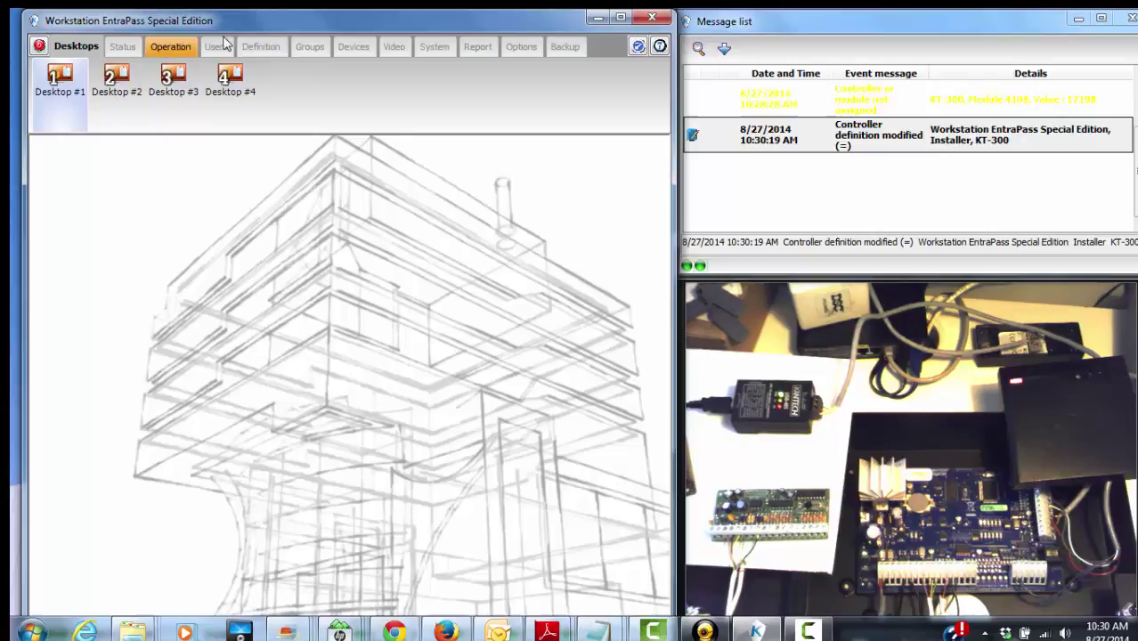
Review the list of inputs available in the Input definition, including KT-300 inputs #9 to #16, and close it
{"action": "left_click", "coordinate": [354, 47]}
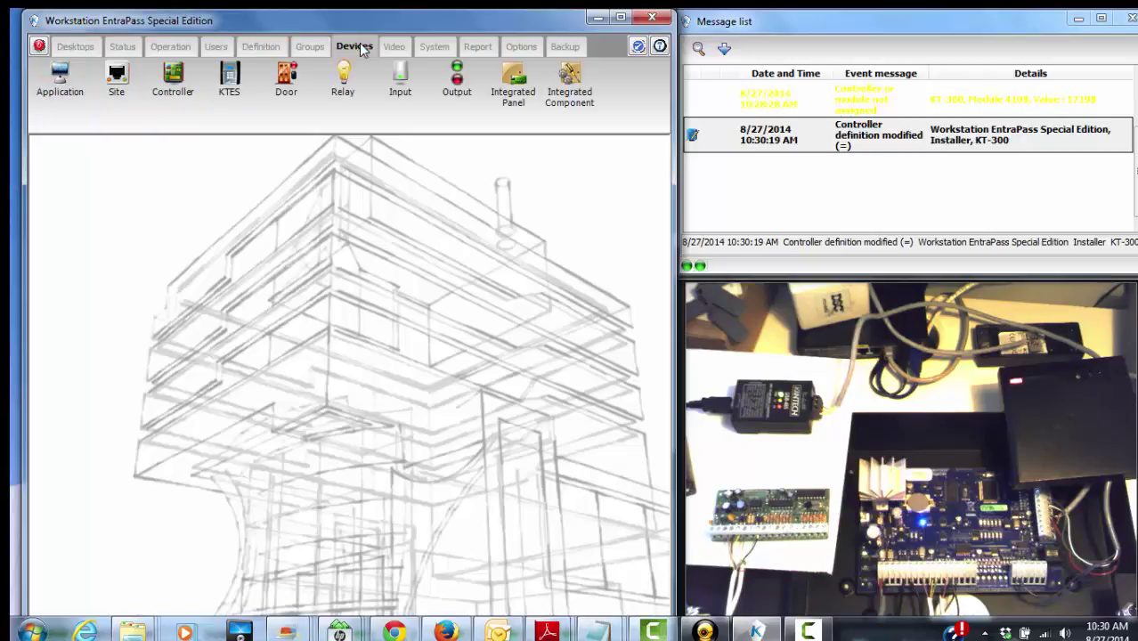
{"action": "left_click", "coordinate": [412, 89]}
{"action": "left_click", "coordinate": [367, 229]}
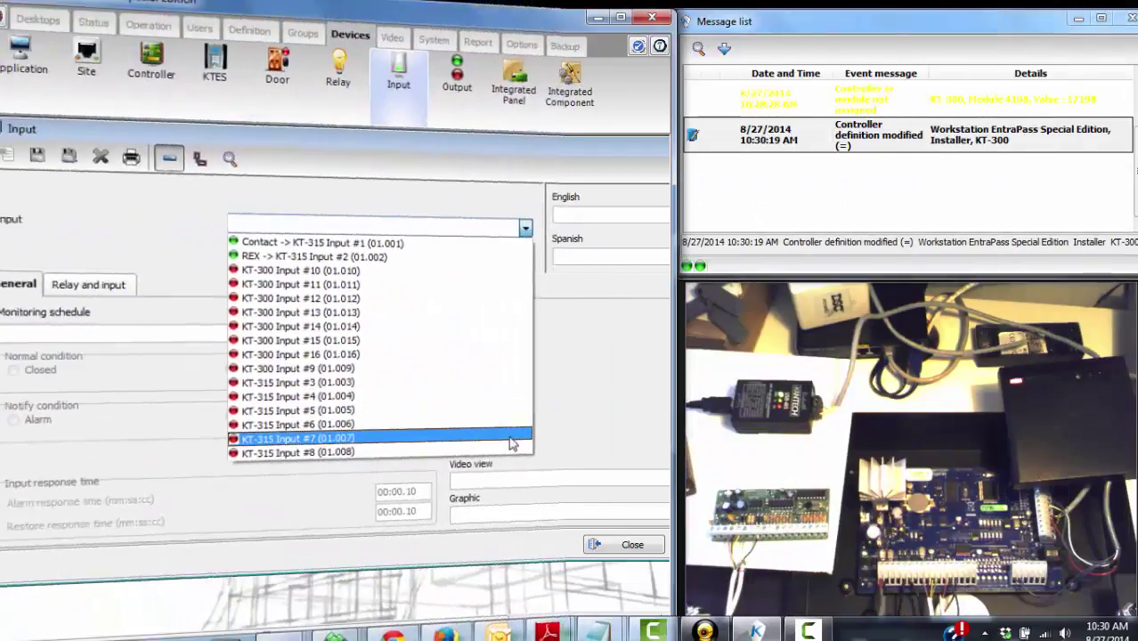
{"action": "left_click", "coordinate": [627, 545]}
{"action": "left_click", "coordinate": [627, 545]}
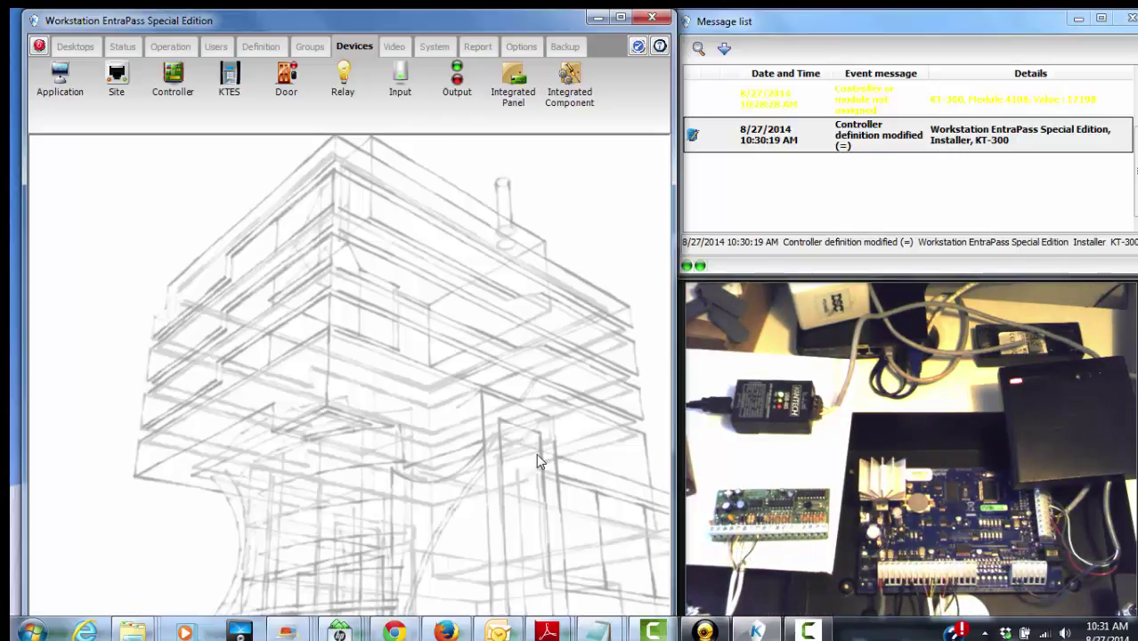
Switch to the cable comparison chart in Adobe Reader, check the cable specification for KT-300 inputs under Auxiliary Devices, and minimize the document
{"action": "mouse_move", "coordinate": [551, 630]}
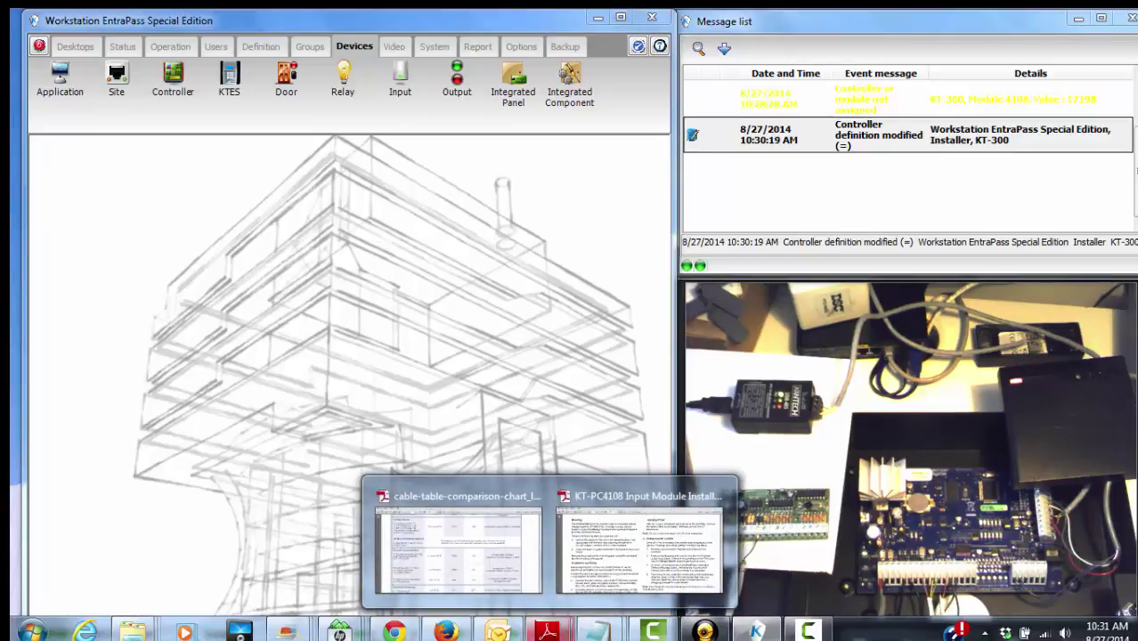
{"action": "left_click", "coordinate": [500, 551]}
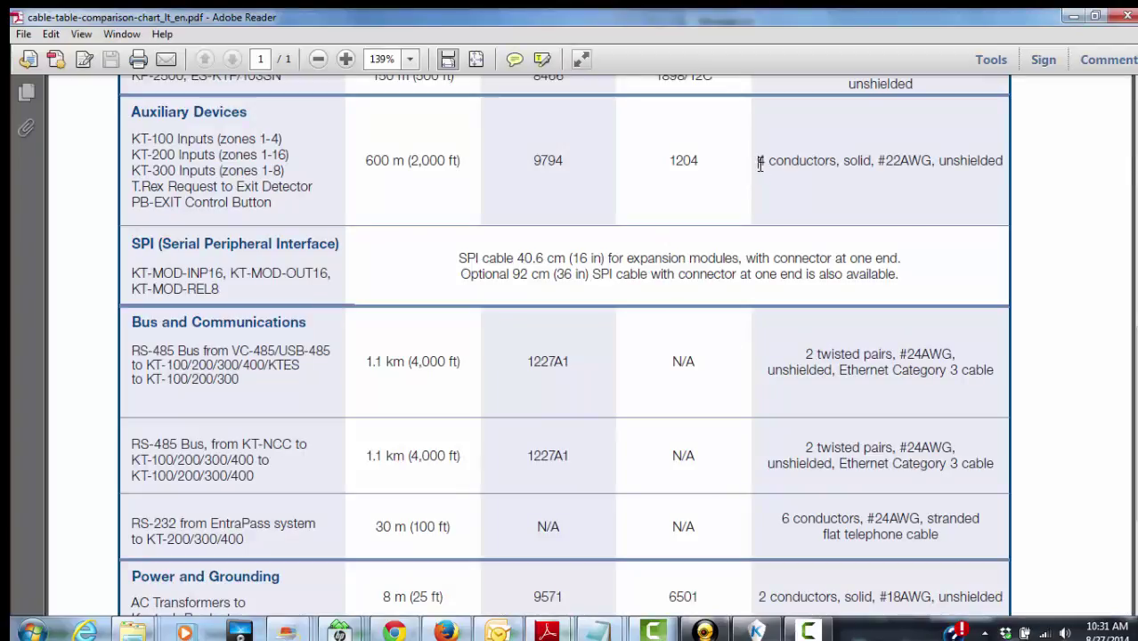
{"action": "left_click_drag", "start_coordinate": [759, 163], "coordinate": [944, 168]}
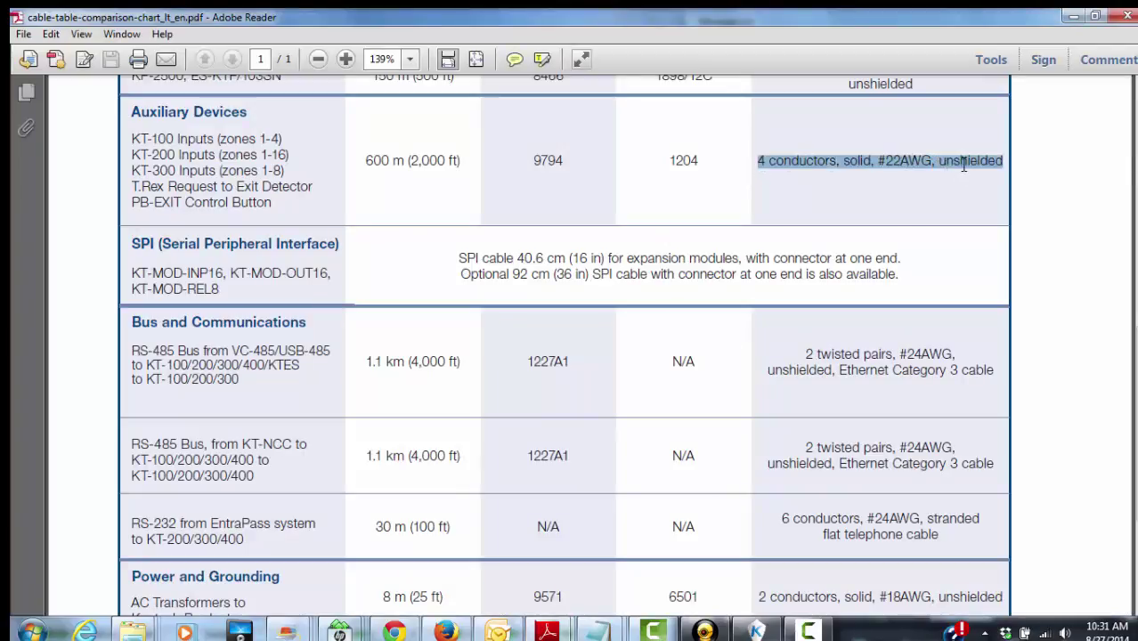
{"action": "left_click", "coordinate": [989, 180]}
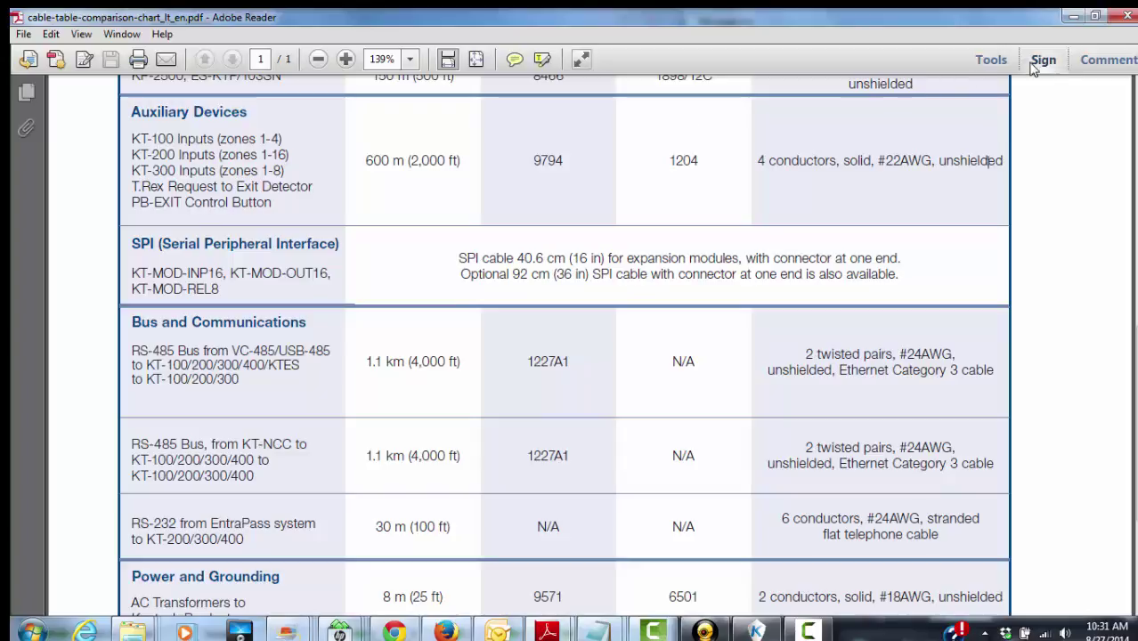
{"action": "left_click", "coordinate": [1074, 17]}
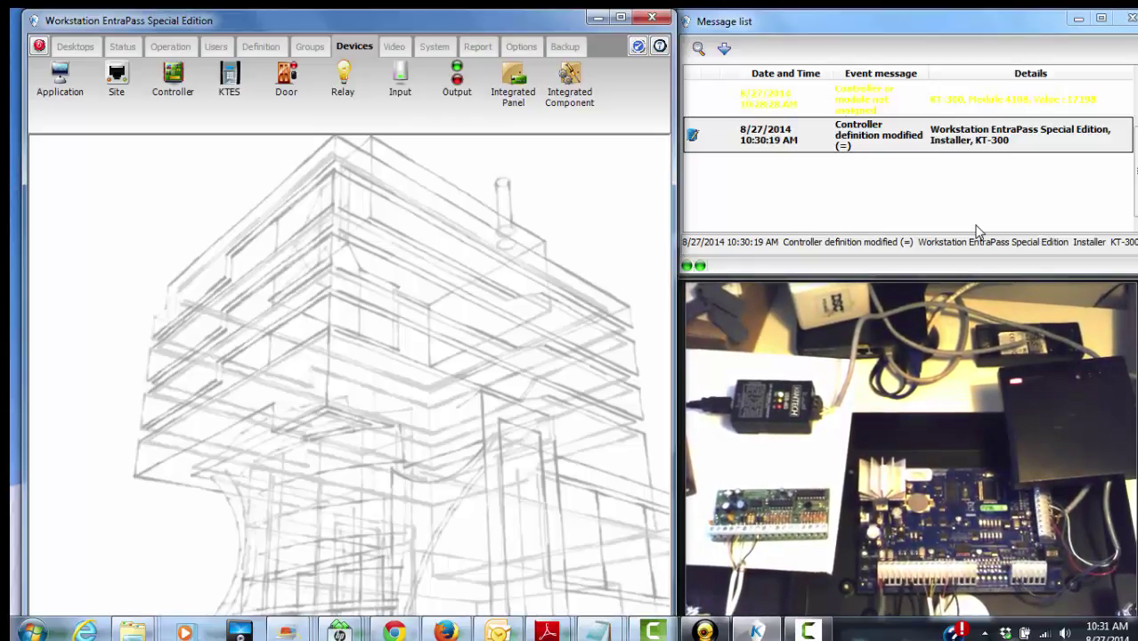
Check the unassigned Module 4108 event in the message list and reopen the Combus module configuration of the demo site's KT-300 controller
{"action": "left_click", "coordinate": [975, 113]}
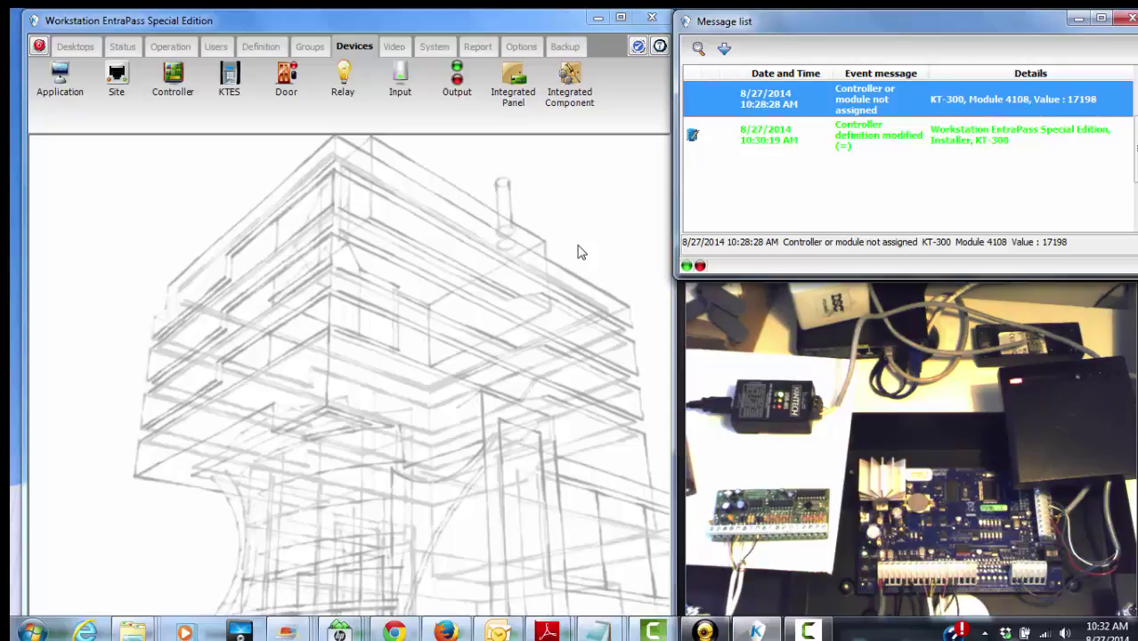
{"action": "left_click", "coordinate": [181, 80]}
{"action": "left_click", "coordinate": [301, 224]}
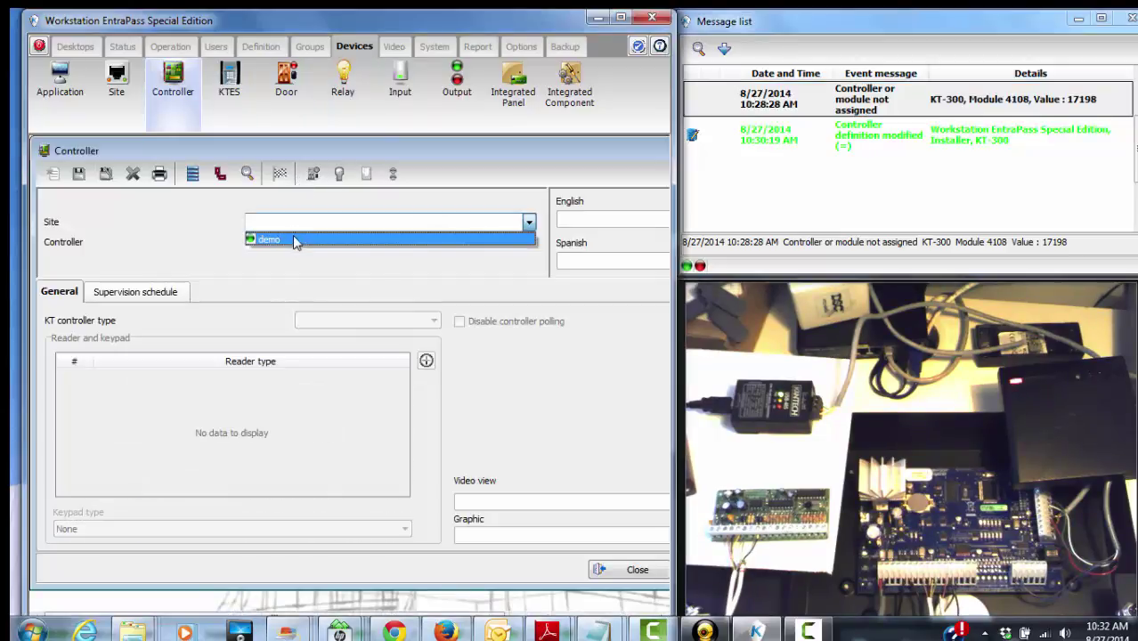
{"action": "left_click", "coordinate": [295, 238]}
{"action": "left_click", "coordinate": [295, 244]}
{"action": "left_click", "coordinate": [295, 256]}
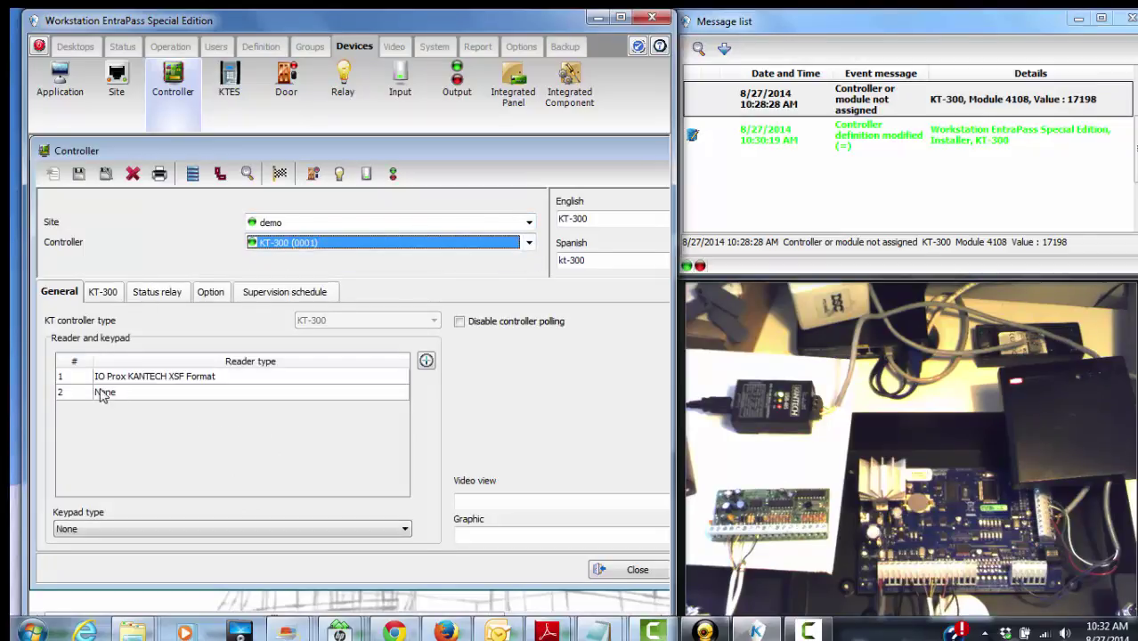
{"action": "left_click", "coordinate": [104, 296]}
{"action": "left_click", "coordinate": [116, 383]}
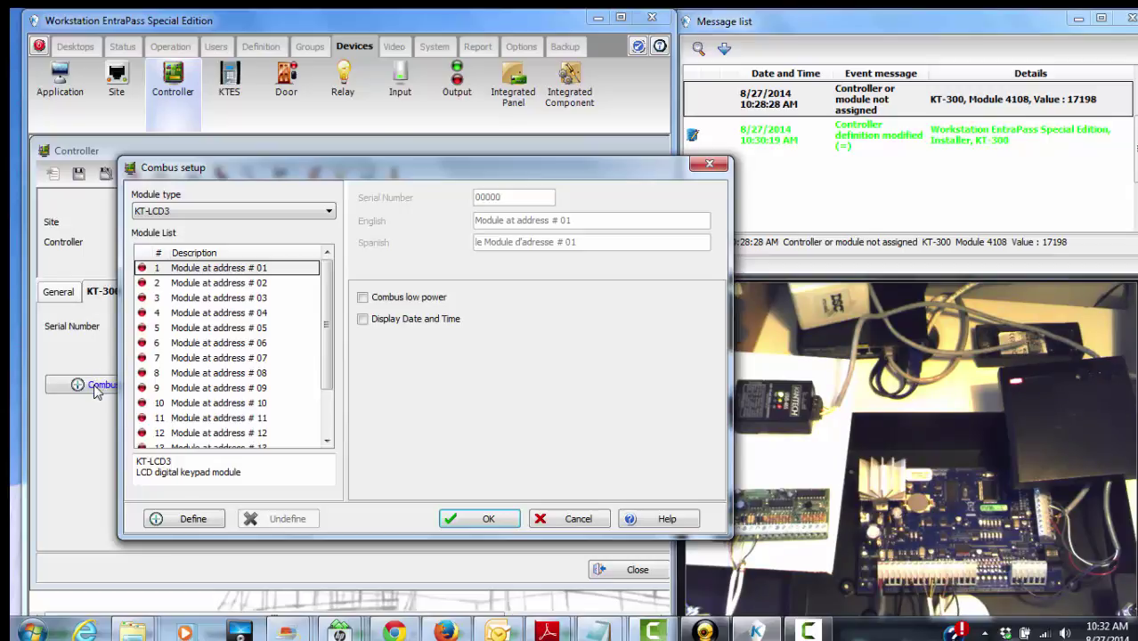
Review the KT-PC4108/4116 settings of the module at address # 01, cancel the Combus setup, and close the controller definition
{"action": "left_click", "coordinate": [264, 212]}
{"action": "left_click", "coordinate": [230, 232]}
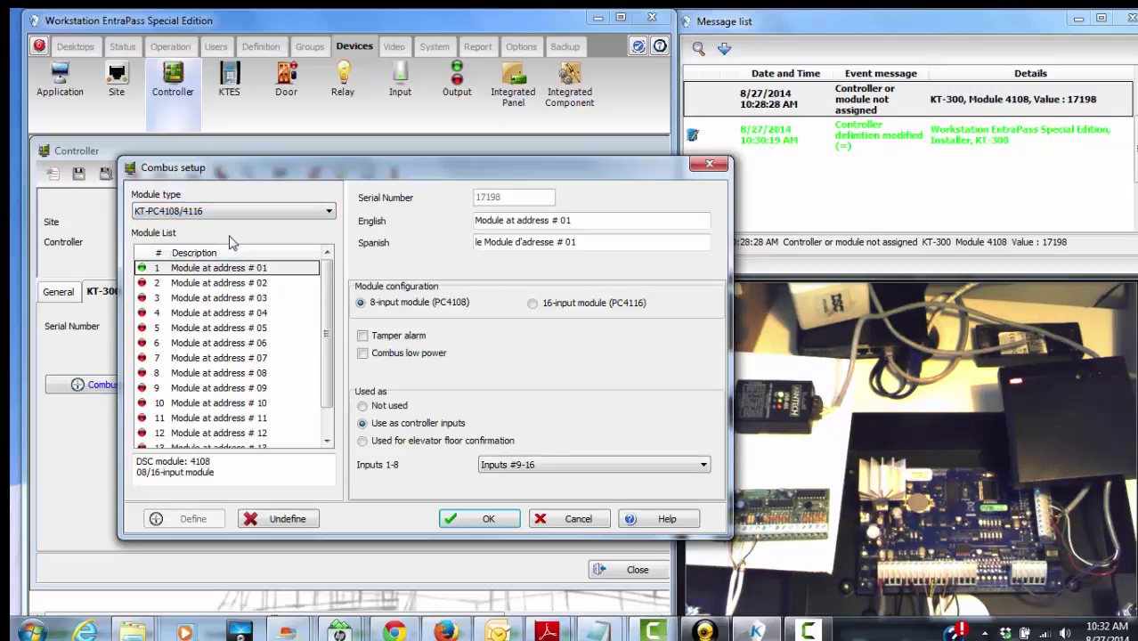
{"action": "left_click", "coordinate": [198, 214]}
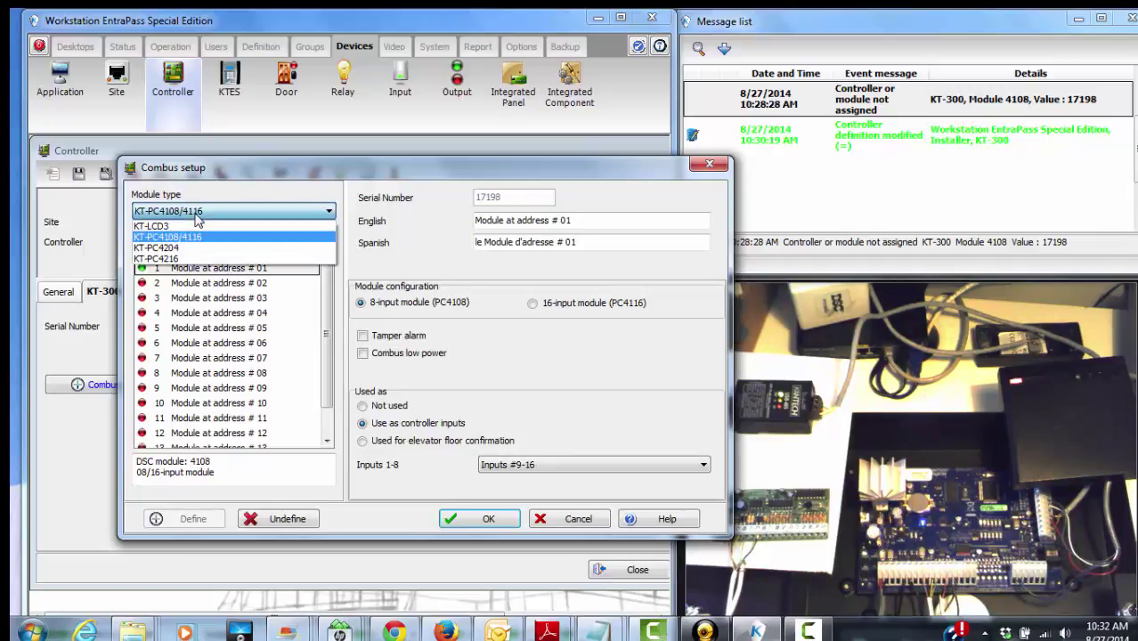
{"action": "left_click", "coordinate": [190, 240]}
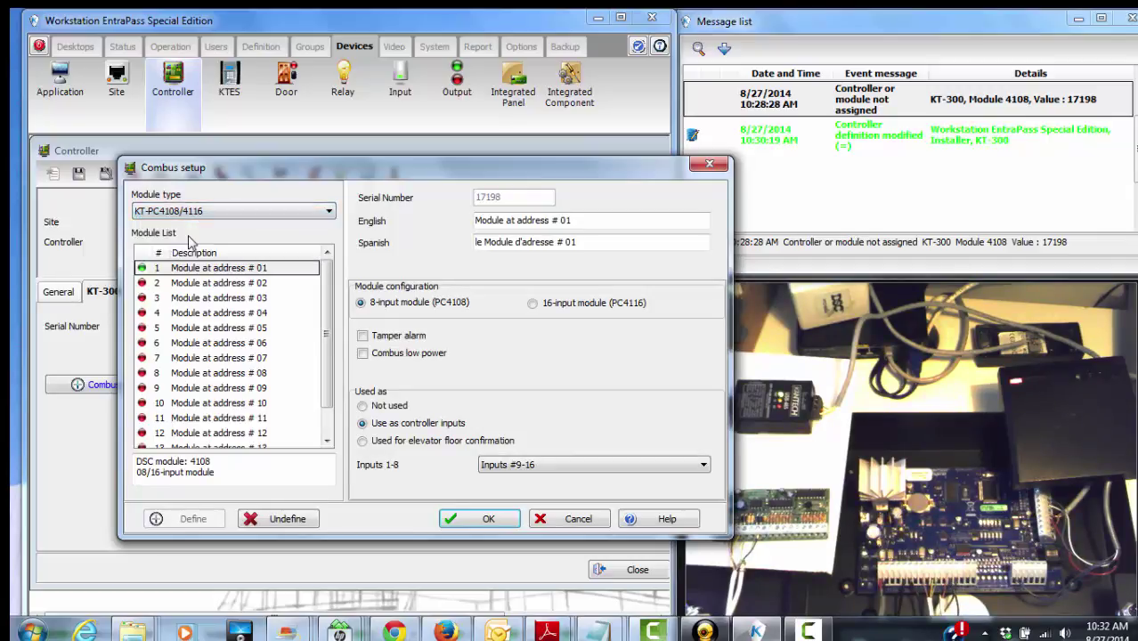
{"action": "left_click", "coordinate": [179, 271]}
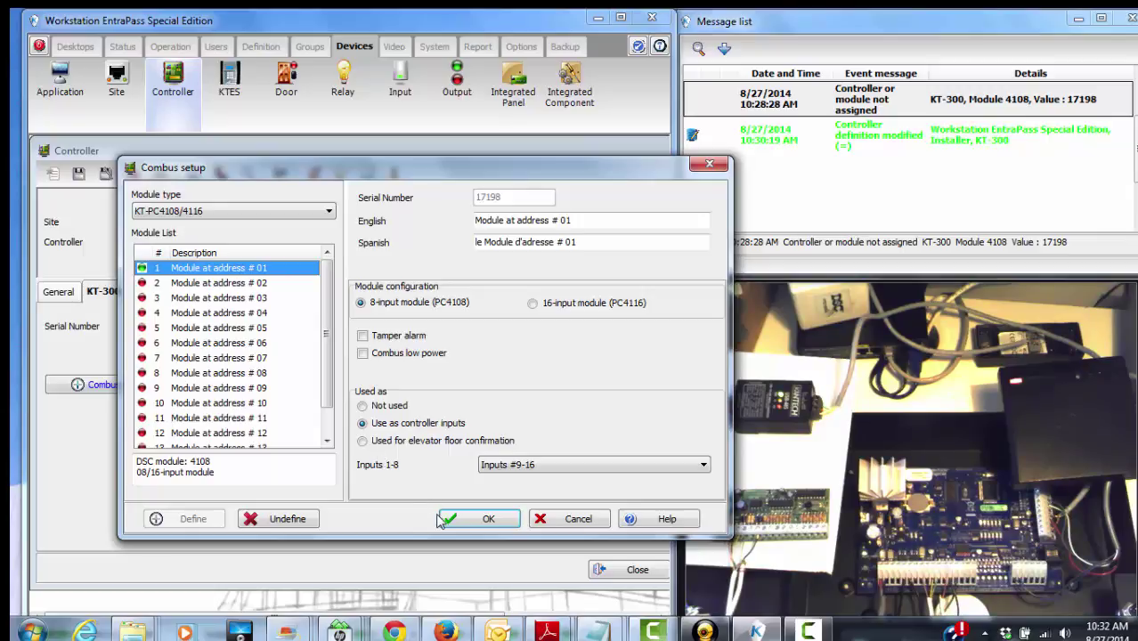
{"action": "left_click", "coordinate": [568, 520]}
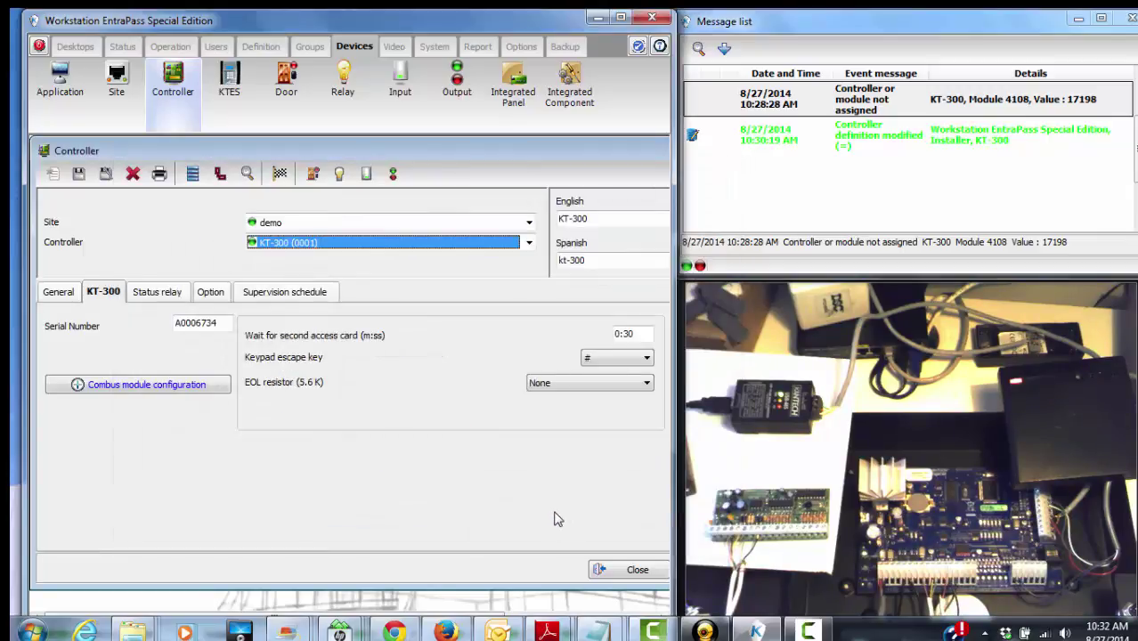
{"action": "left_click", "coordinate": [611, 572]}
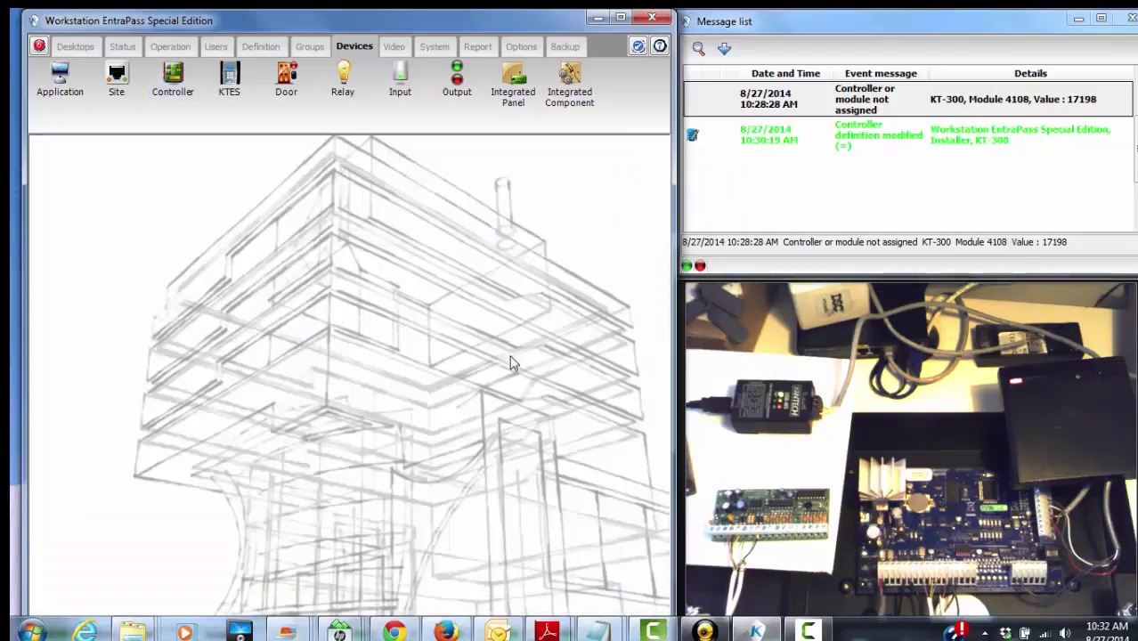
Reopen the Input definition and display the inputs available for selection
{"action": "left_click", "coordinate": [393, 94]}
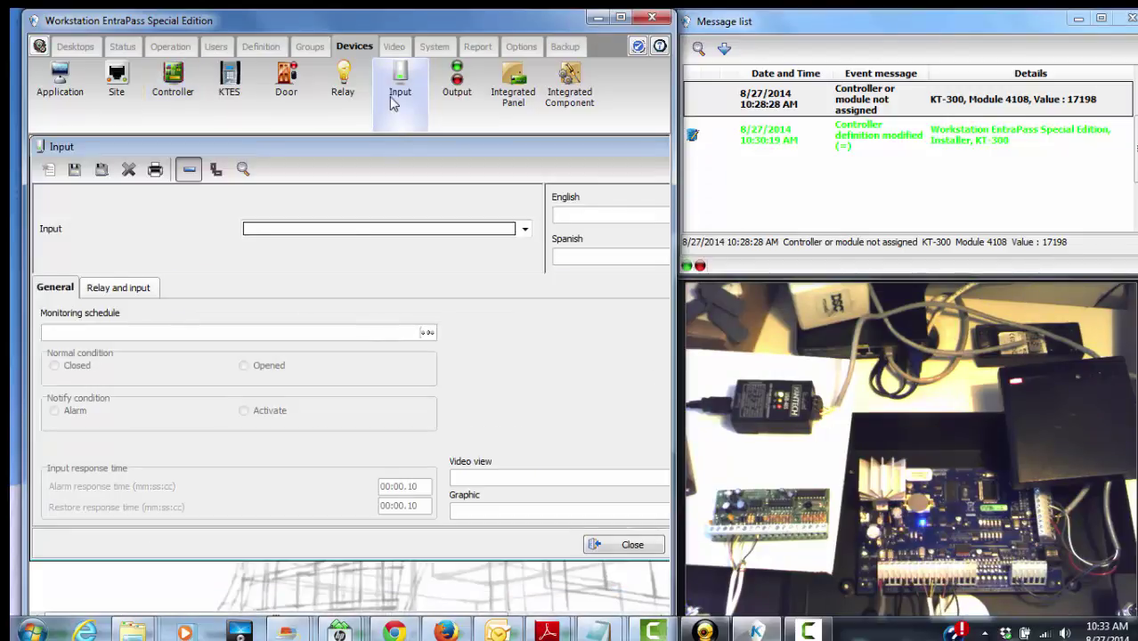
{"action": "left_click", "coordinate": [344, 230]}
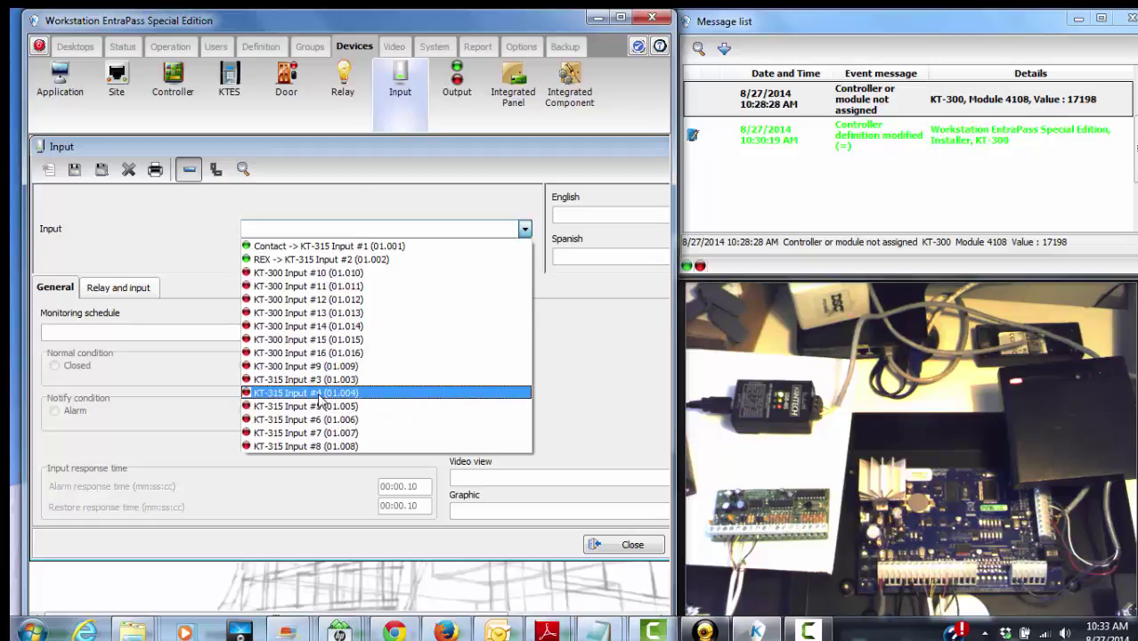